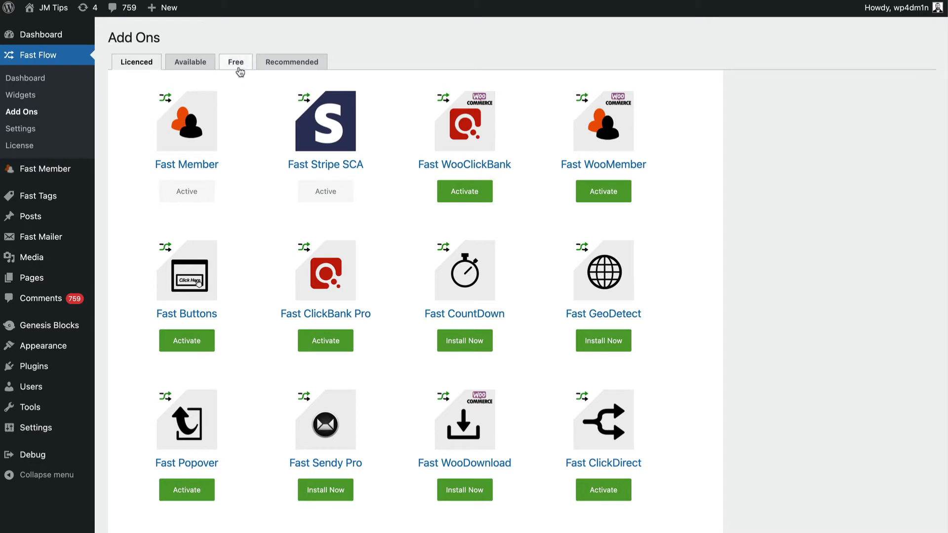
Step: Install the free Fast ThriveCart add-on and expand the ThriveCart section in Fast Flow settings
{"action": "left_click", "coordinate": [236, 63]}
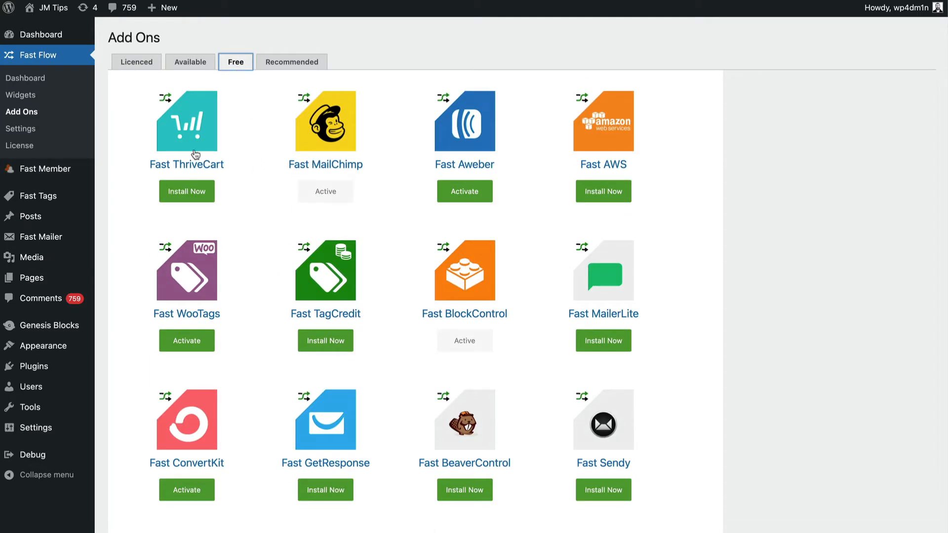
{"action": "left_click", "coordinate": [200, 192]}
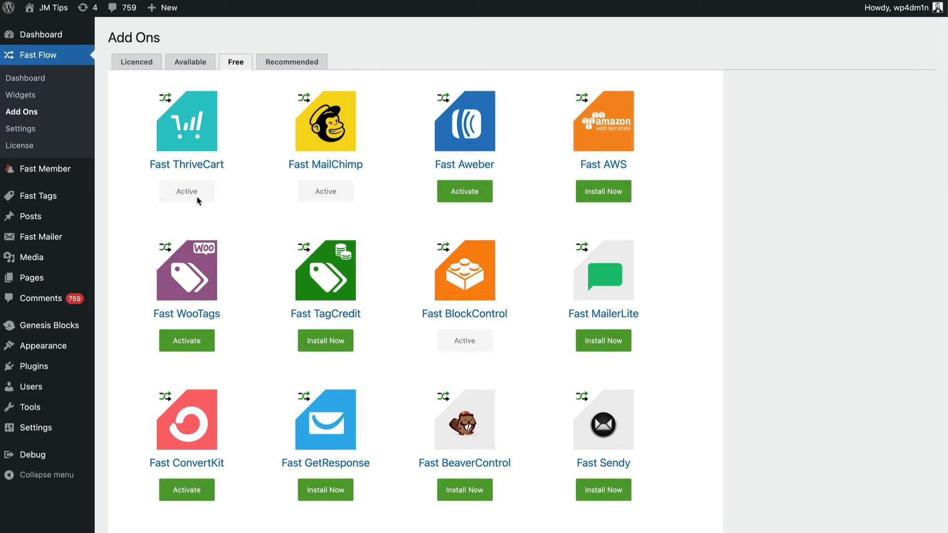
{"action": "left_click", "coordinate": [29, 133]}
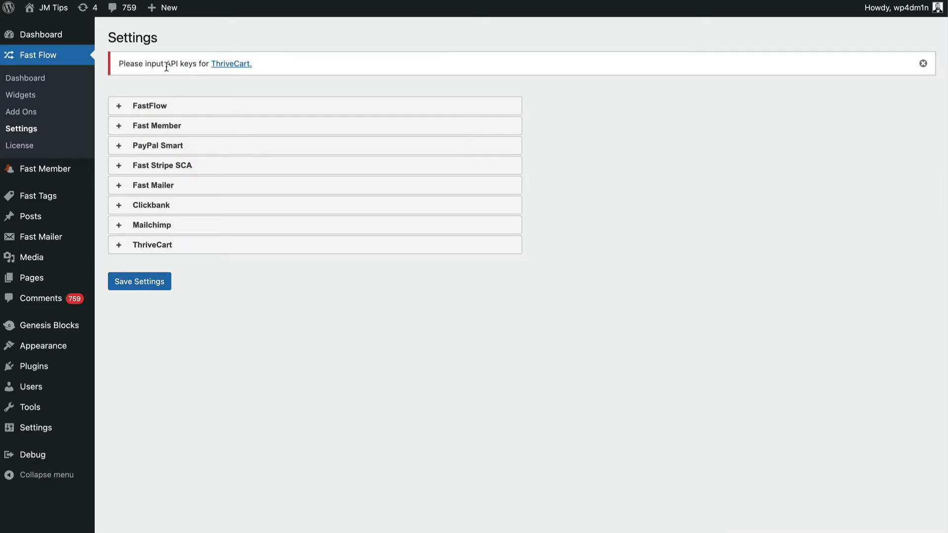
{"action": "left_click", "coordinate": [164, 245]}
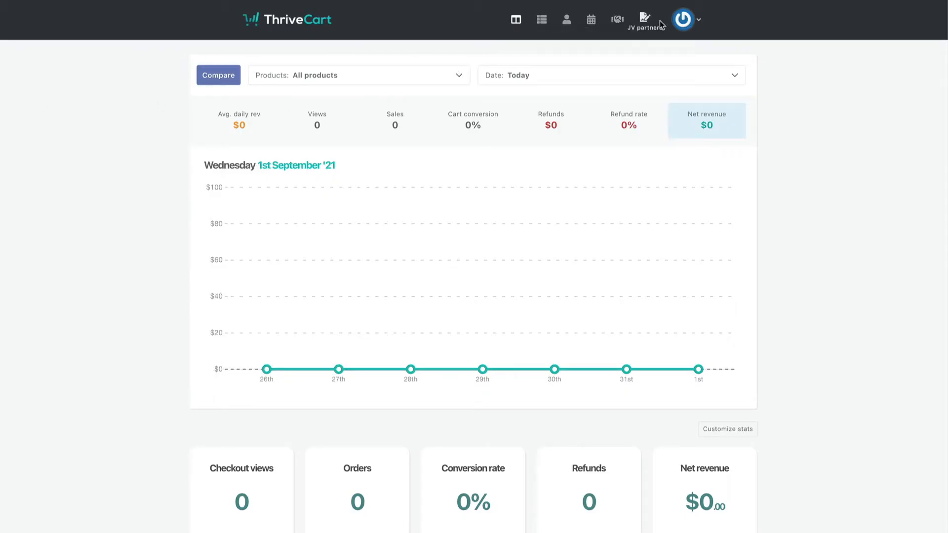
Step: Go to the API keys settings under account Settings > API & webhooks
{"action": "left_click", "coordinate": [684, 20]}
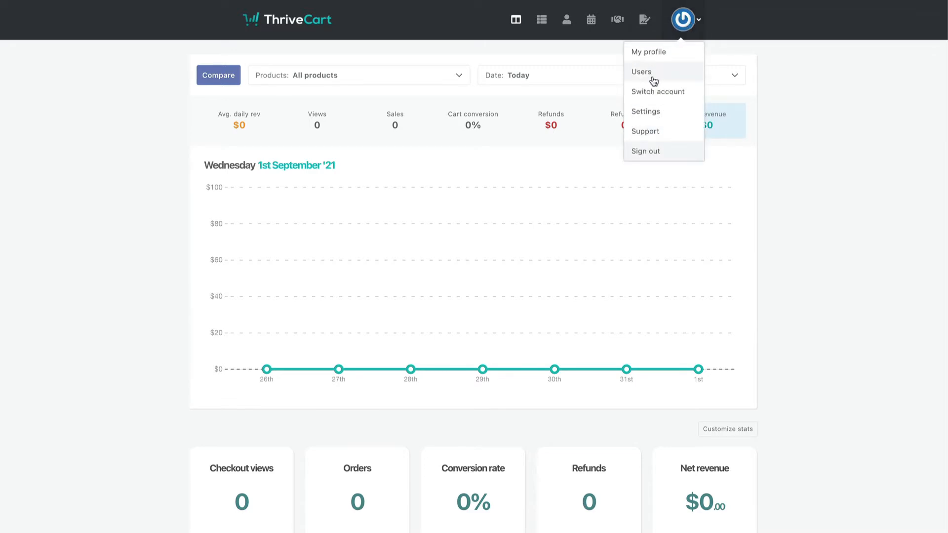
{"action": "left_click", "coordinate": [645, 112]}
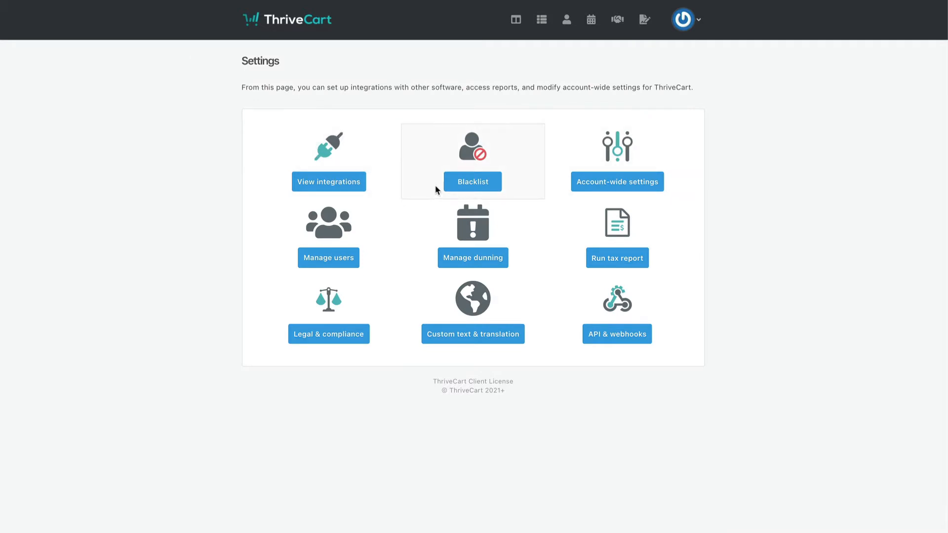
{"action": "left_click", "coordinate": [618, 335]}
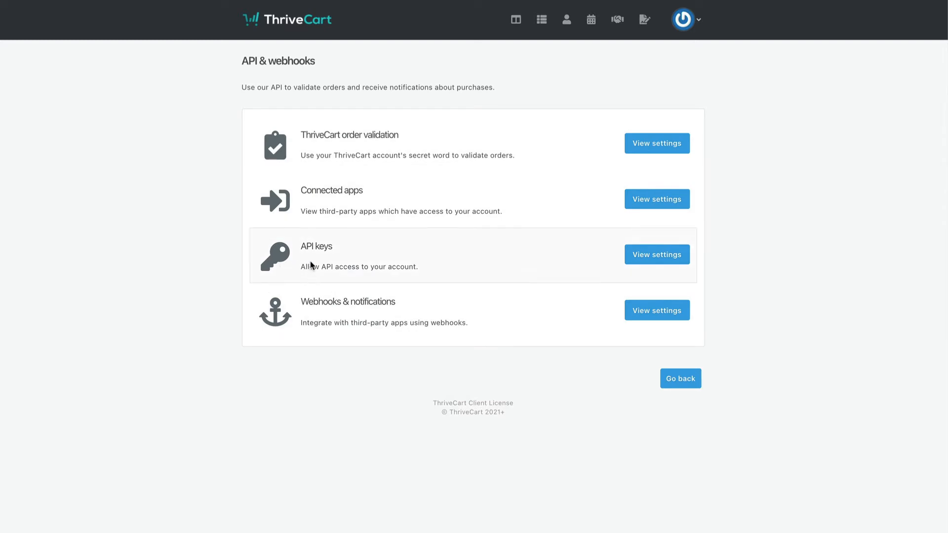
{"action": "left_click", "coordinate": [643, 256]}
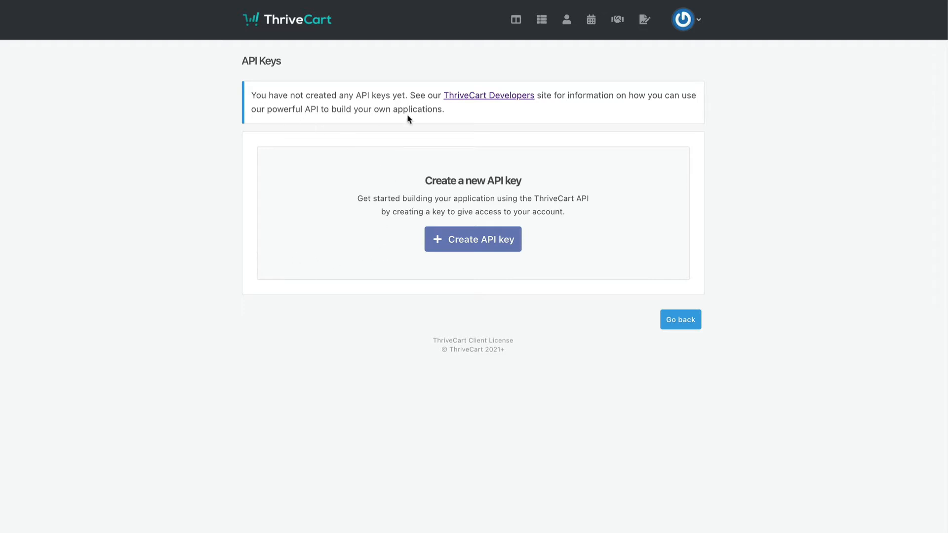
Step: Create an API key named 'Fast Member' and copy it
{"action": "left_click", "coordinate": [487, 243]}
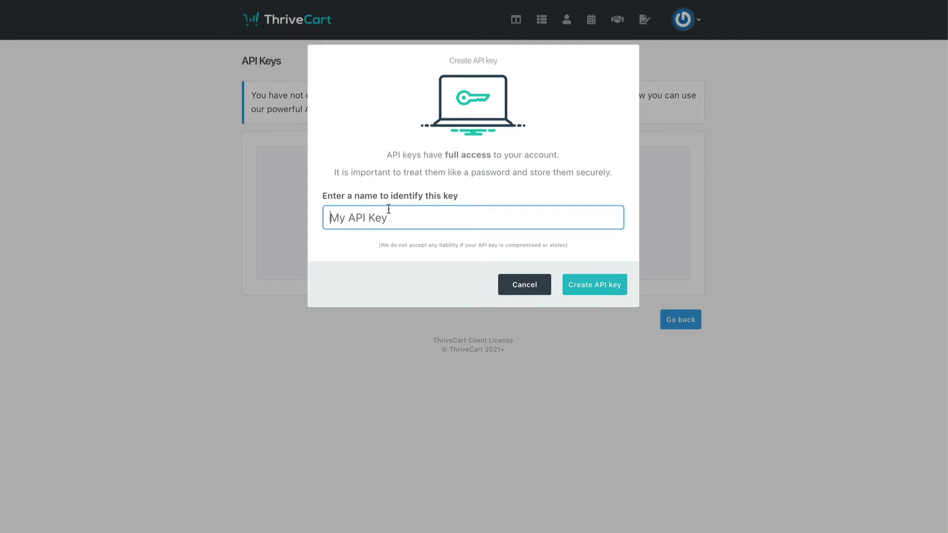
{"action": "type", "text": "Fast Member"}
{"action": "left_click", "coordinate": [611, 279]}
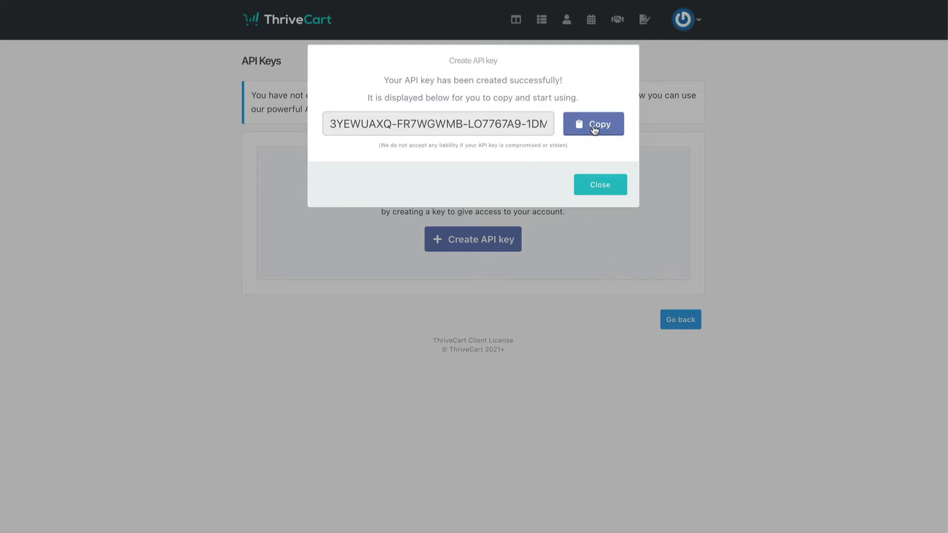
{"action": "left_click", "coordinate": [594, 129]}
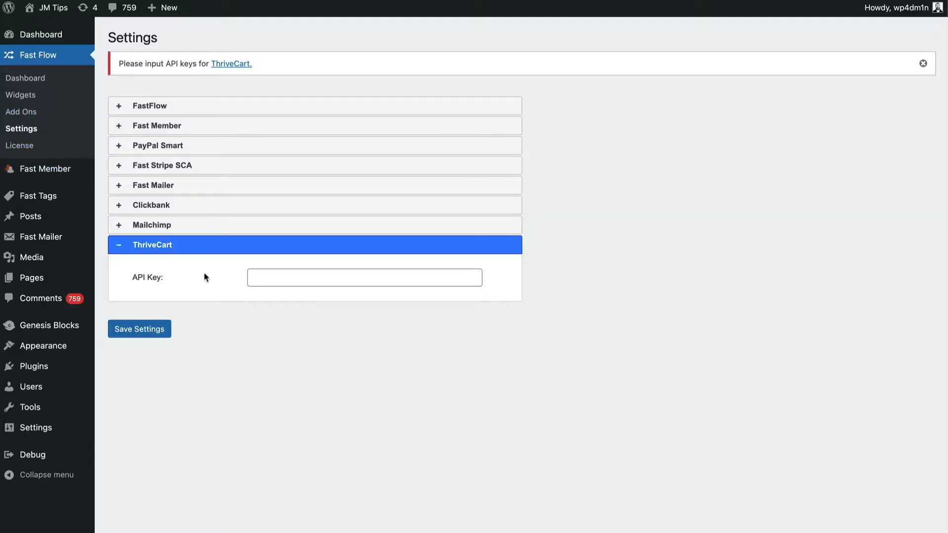
Step: Paste the copied key into the ThriveCart API Key field and save the settings
{"action": "left_click", "coordinate": [293, 280]}
{"action": "key", "text": "ctrl+v"}
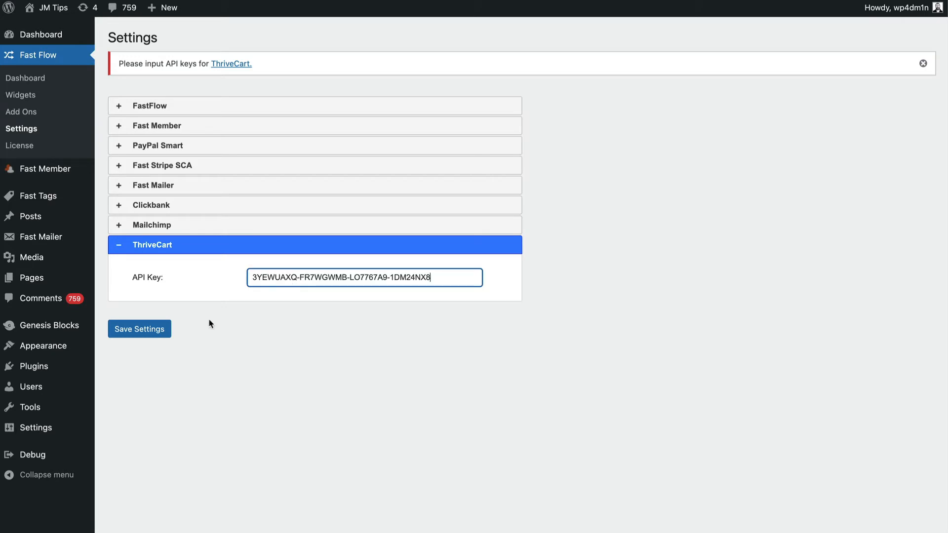
{"action": "left_click", "coordinate": [129, 330]}
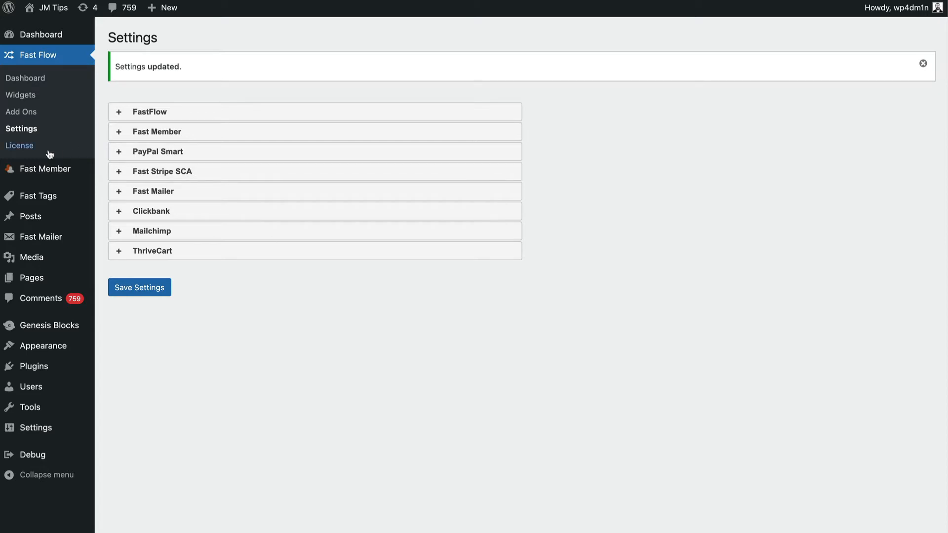
Step: Select the webhook URL in the Sub product's ThriveCart Integration panel in FastMember
{"action": "mouse_move", "coordinate": [26, 171]}
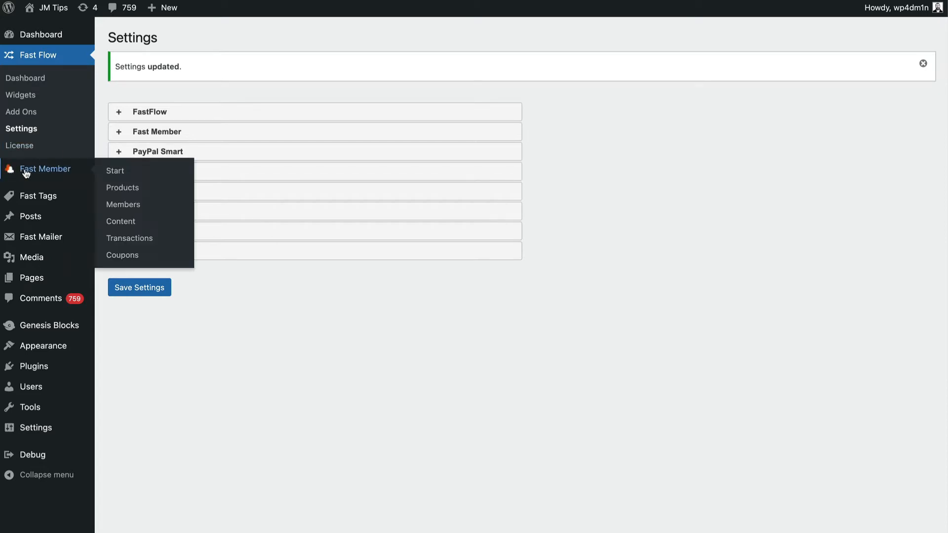
{"action": "left_click", "coordinate": [123, 190]}
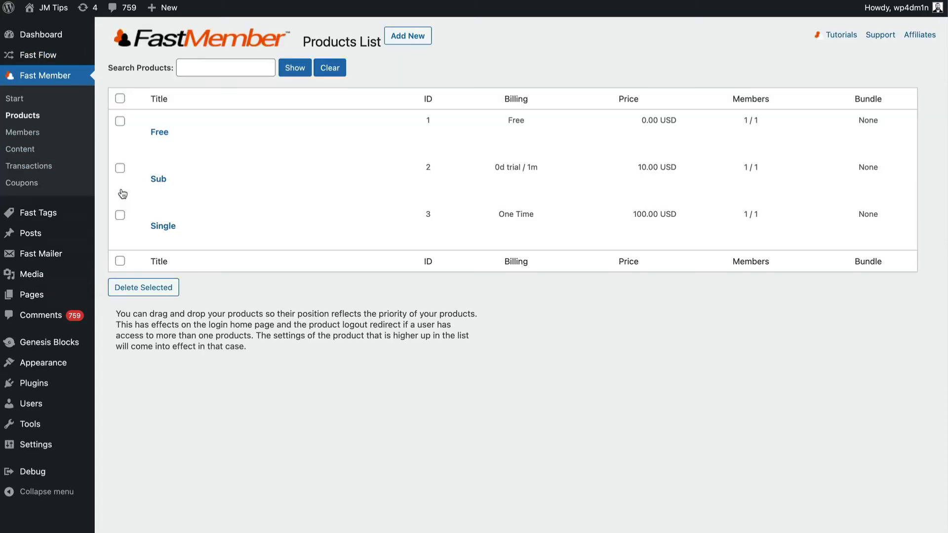
{"action": "left_click", "coordinate": [159, 181]}
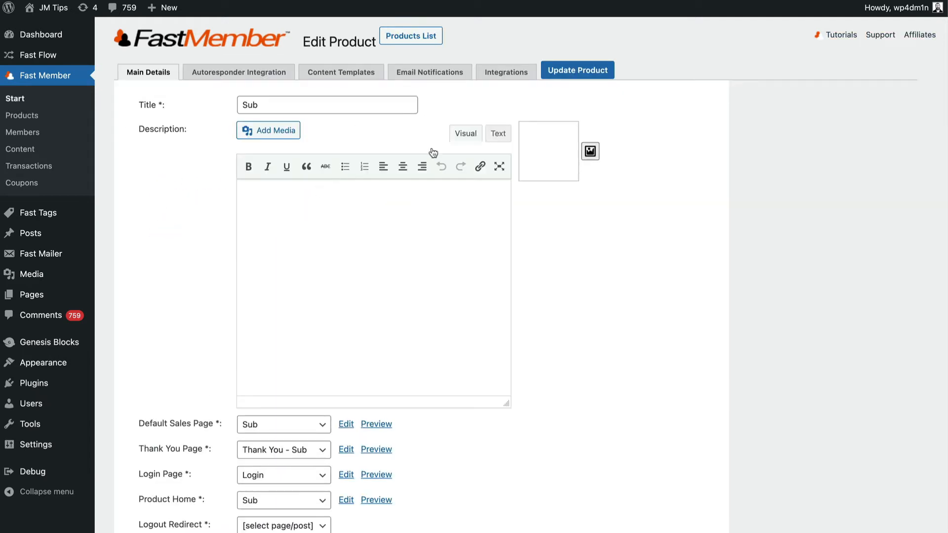
{"action": "left_click", "coordinate": [503, 73]}
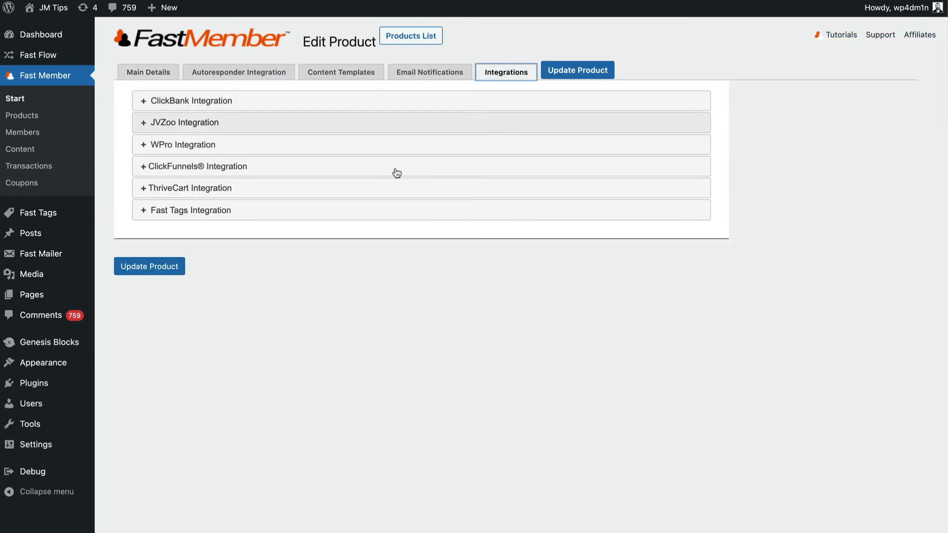
{"action": "left_click", "coordinate": [238, 191]}
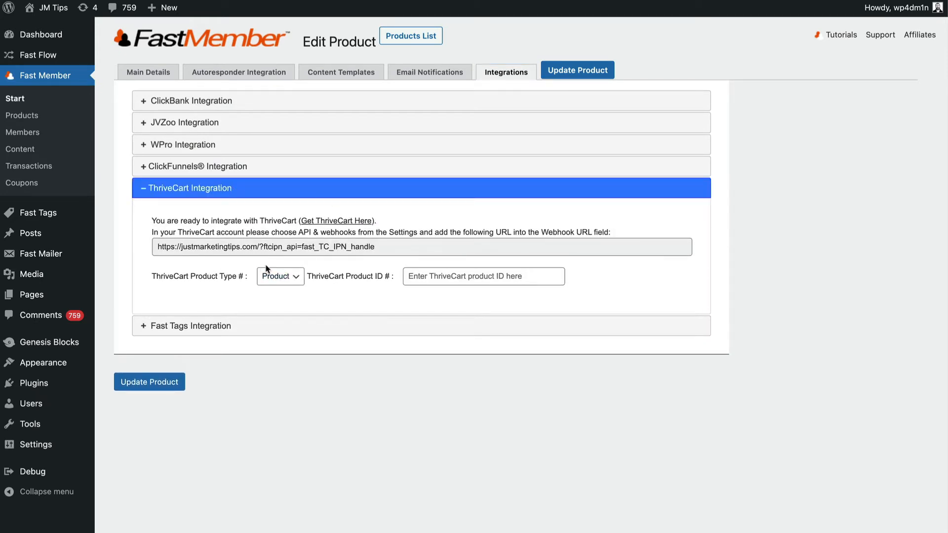
{"action": "triple_click", "coordinate": [199, 248]}
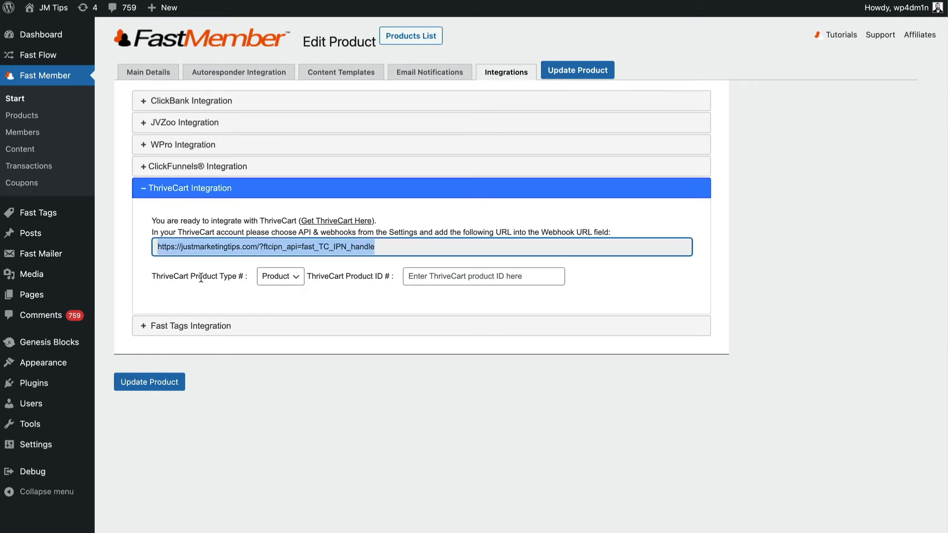
Step: Keep the ThriveCart product type set to Product in the integration panel
{"action": "left_click", "coordinate": [295, 281]}
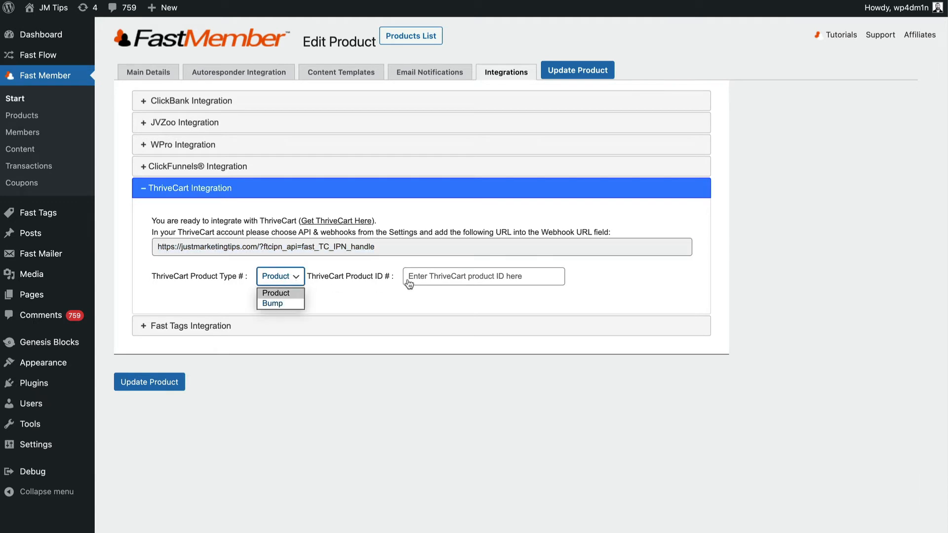
{"action": "left_click", "coordinate": [449, 283]}
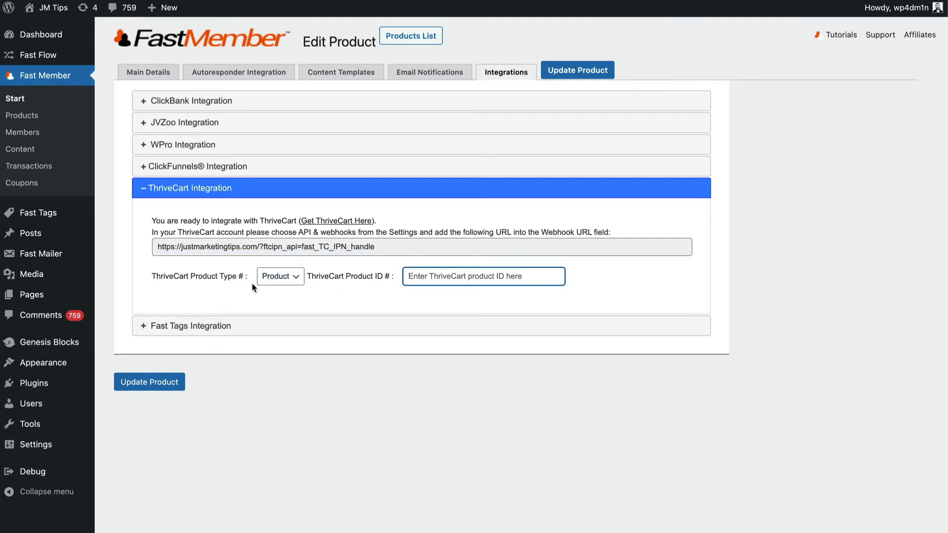
{"action": "left_click", "coordinate": [277, 281]}
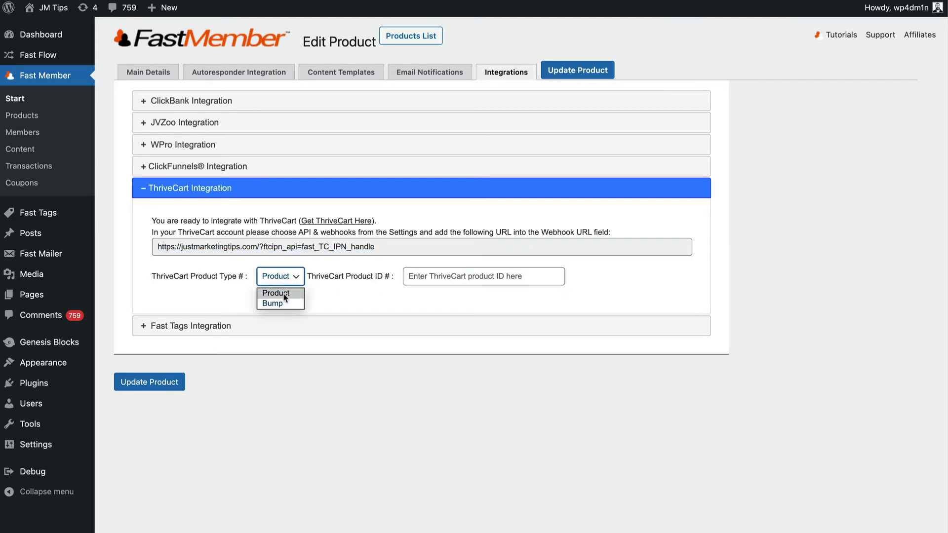
{"action": "left_click", "coordinate": [339, 294]}
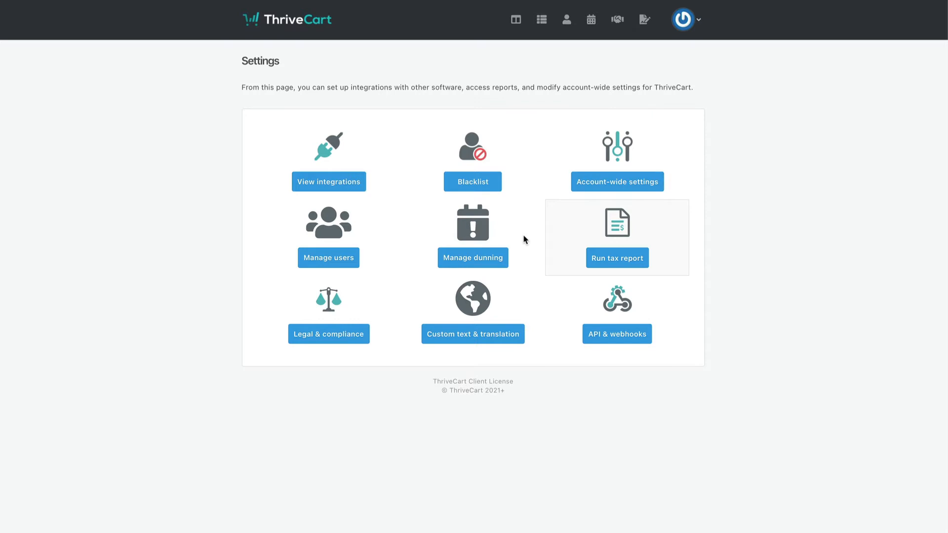
Step: Add a 'Fast Member' webhook with the pasted FastMember URL and JSON results, and save it
{"action": "left_click", "coordinate": [628, 339]}
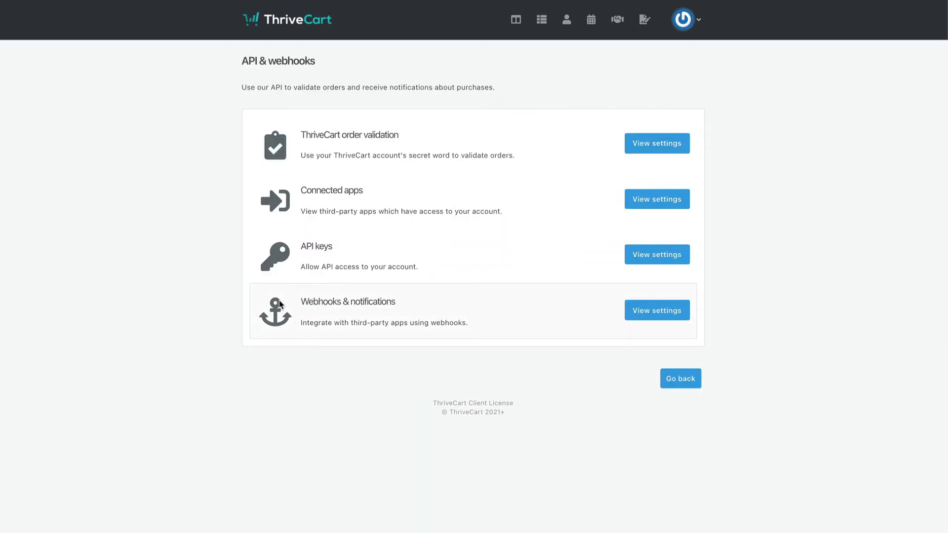
{"action": "left_click", "coordinate": [657, 317]}
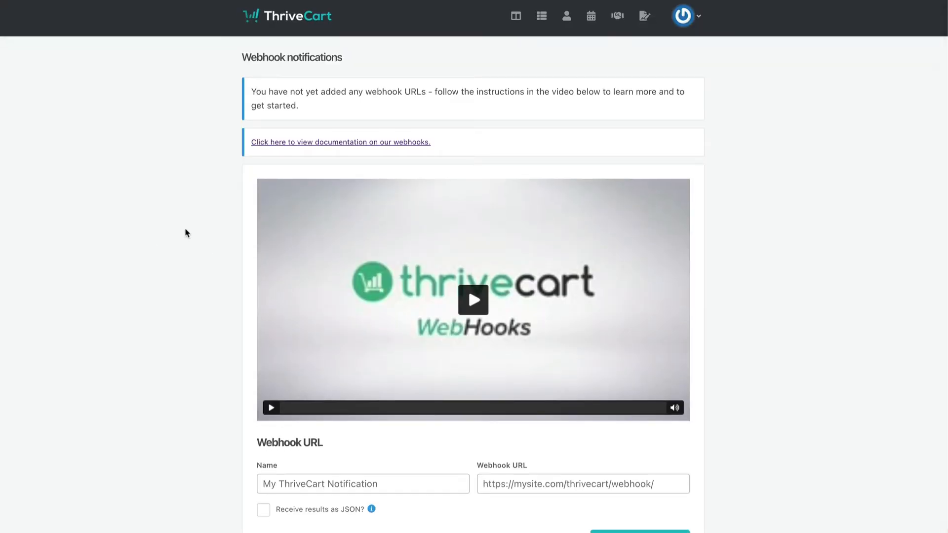
{"action": "scroll", "coordinate": [186, 232], "scroll_direction": "down", "scroll_amount": 2}
{"action": "left_click", "coordinate": [296, 433]}
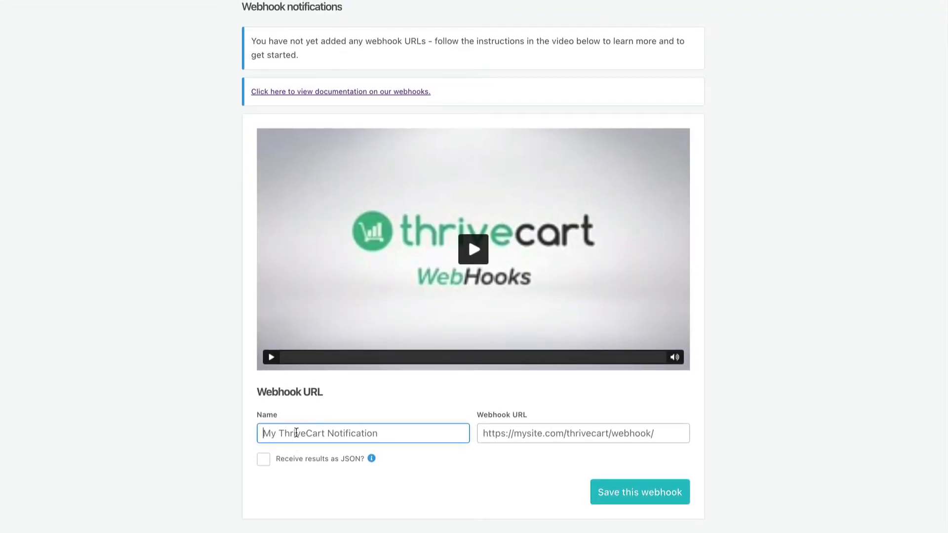
{"action": "type", "text": "Fas"}
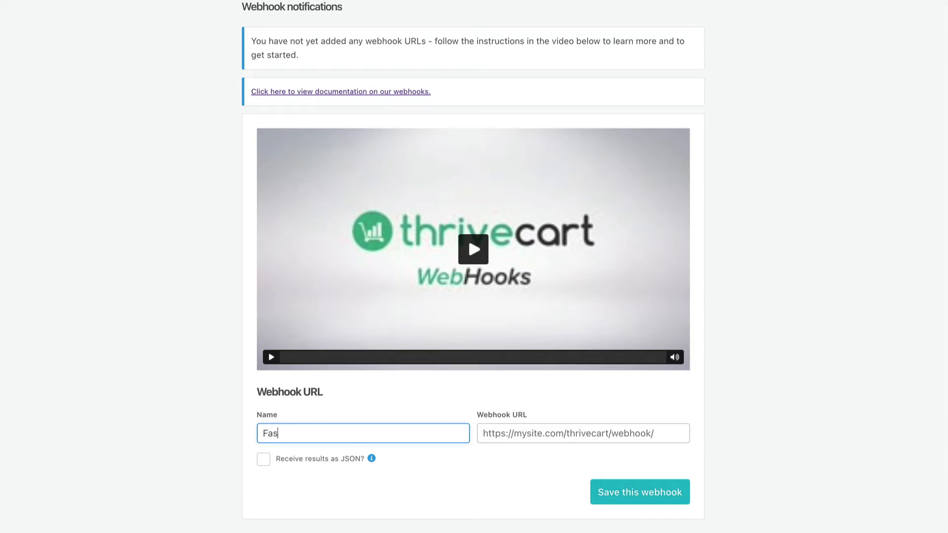
{"action": "type", "text": "t Member"}
{"action": "left_click", "coordinate": [516, 432]}
{"action": "key", "text": "ctrl+v"}
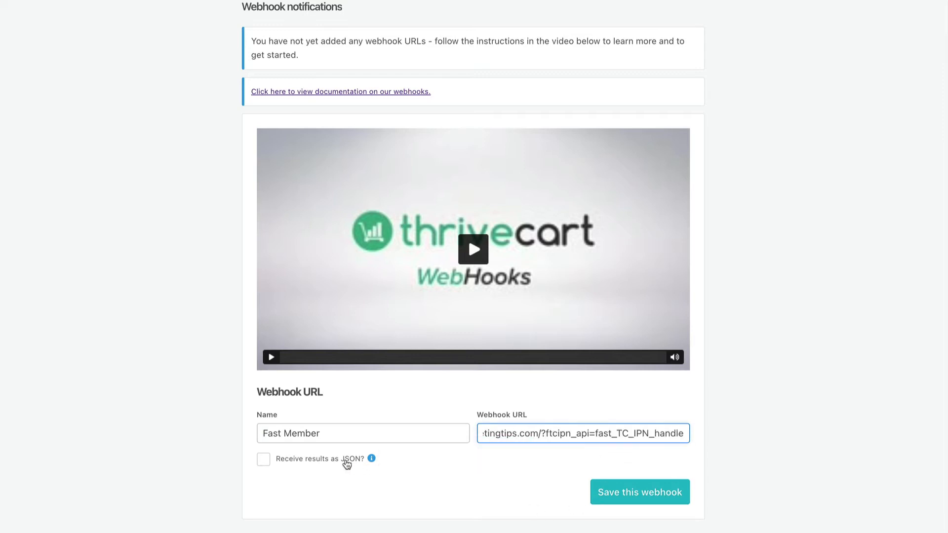
{"action": "left_click", "coordinate": [348, 464]}
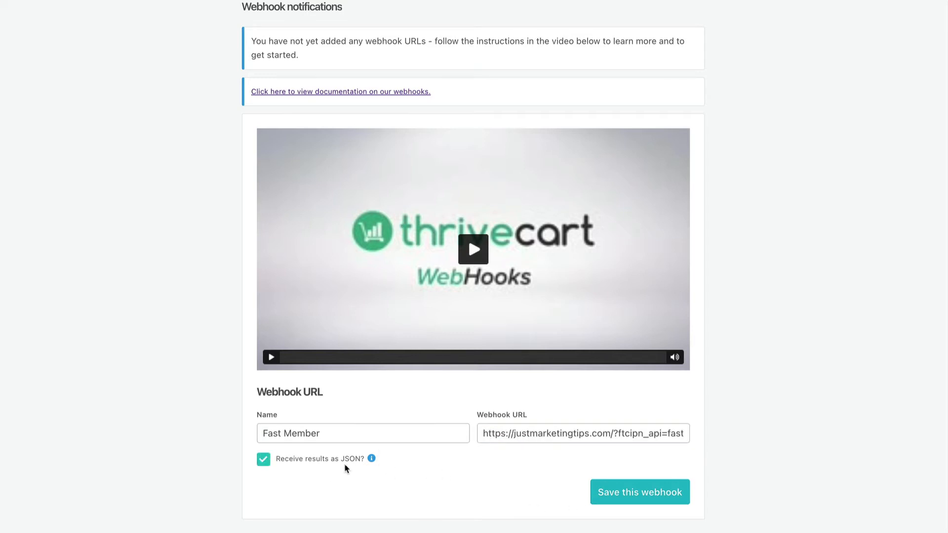
{"action": "left_click", "coordinate": [638, 496]}
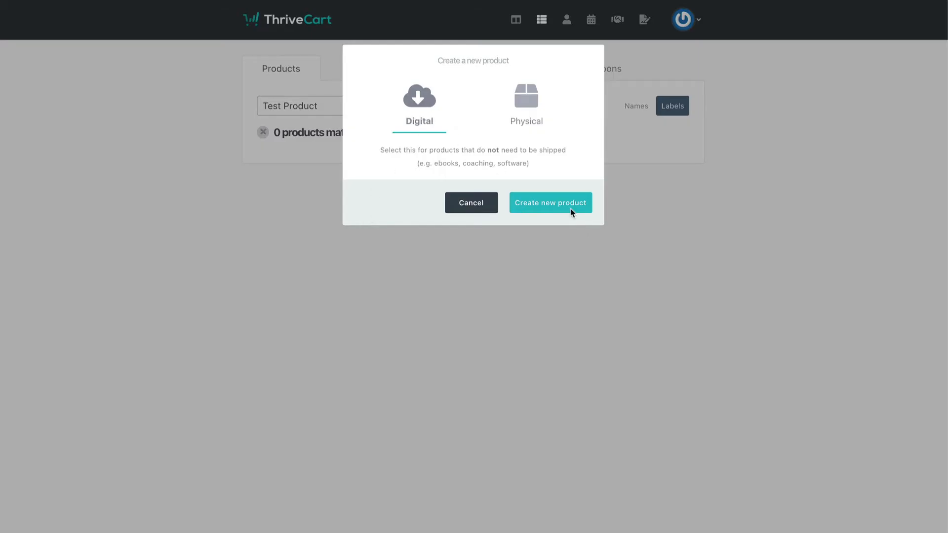
Step: Create the digital product 'Test PRoduct' in test mode and go to its pricing
{"action": "left_click", "coordinate": [571, 208]}
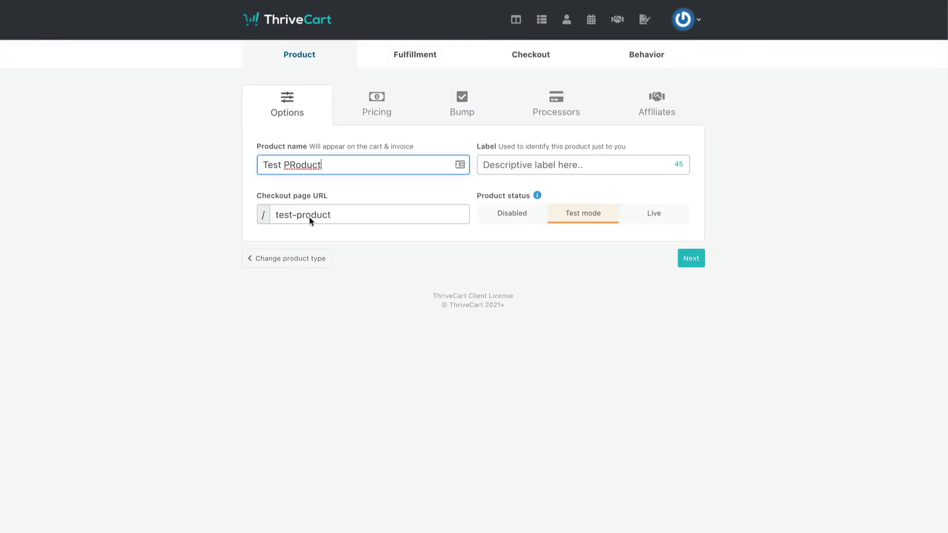
{"action": "left_click", "coordinate": [493, 162]}
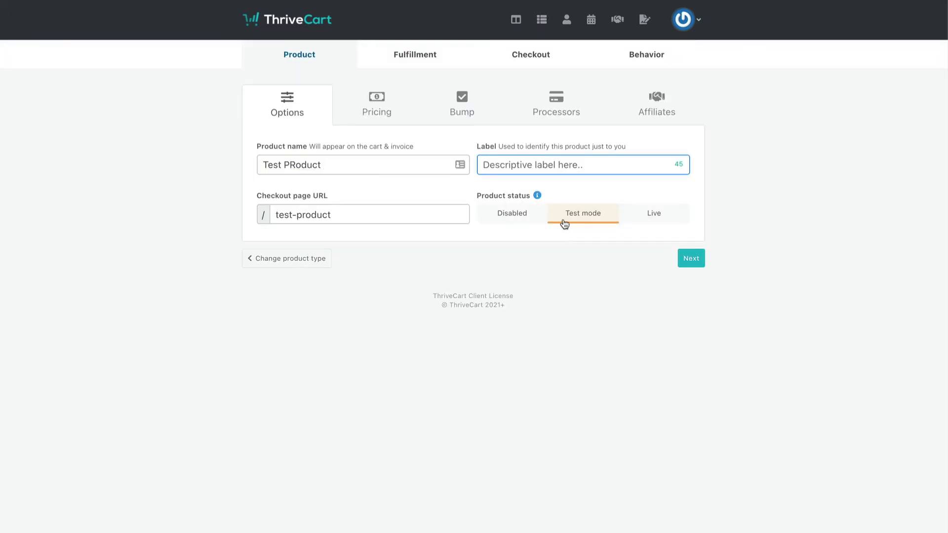
{"action": "left_click", "coordinate": [339, 101]}
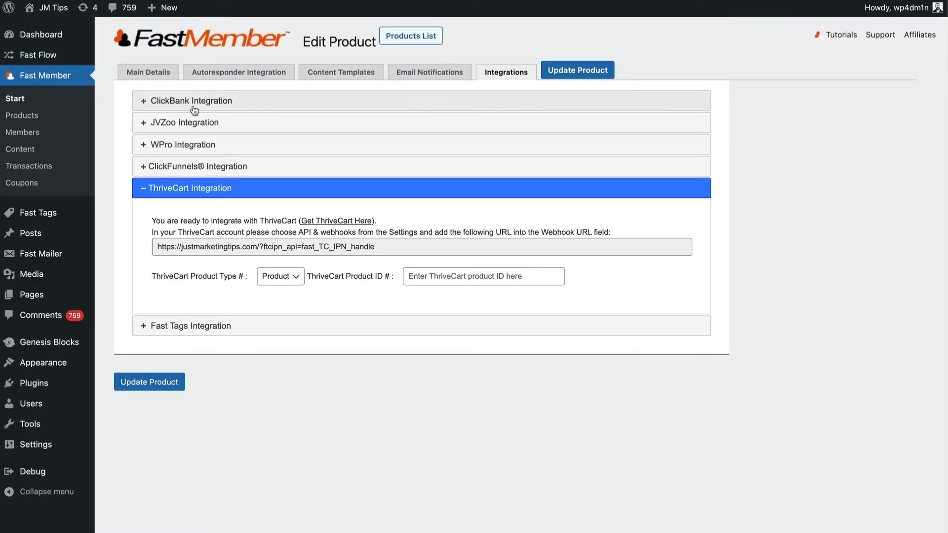
Step: Switch to the Sub product's Main Details tab and scroll through its settings
{"action": "left_click", "coordinate": [170, 73]}
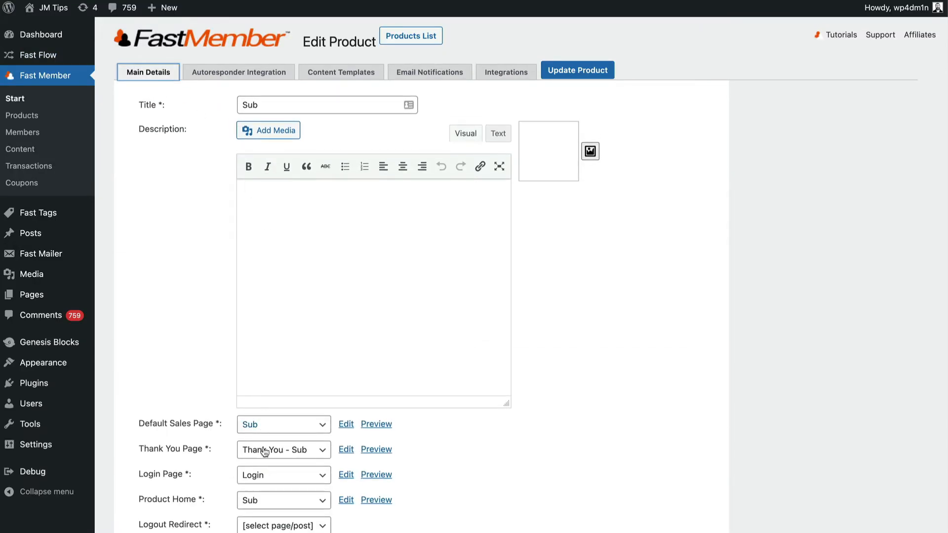
{"action": "scroll", "coordinate": [269, 450], "scroll_direction": "down", "scroll_amount": 5}
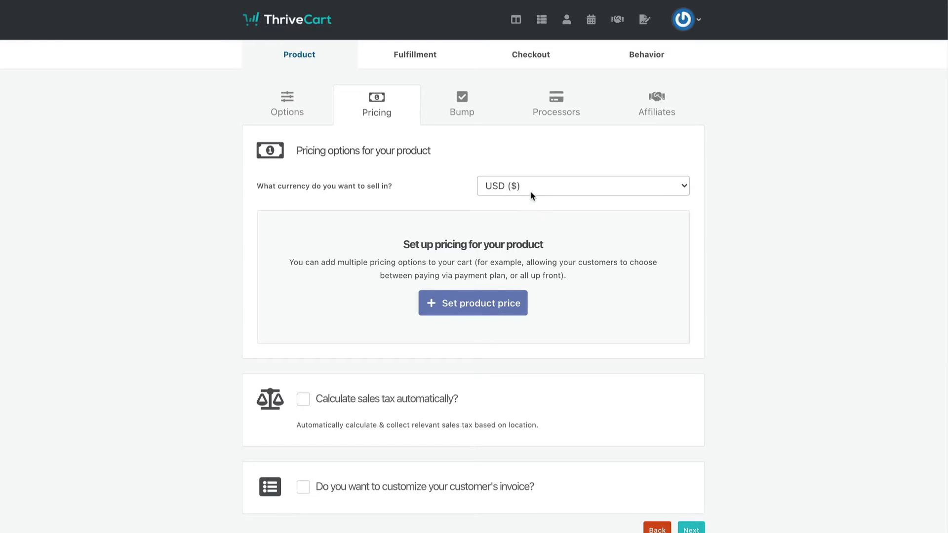
Step: Keep USD and save a Subscription pricing option billing $10.00 monthly
{"action": "left_click", "coordinate": [531, 196]}
{"action": "left_click", "coordinate": [531, 196]}
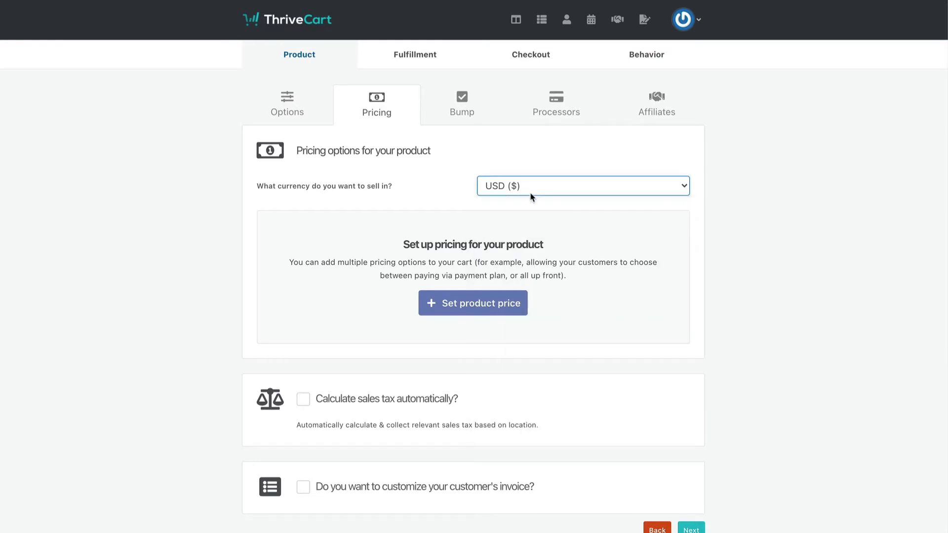
{"action": "left_click", "coordinate": [482, 299]}
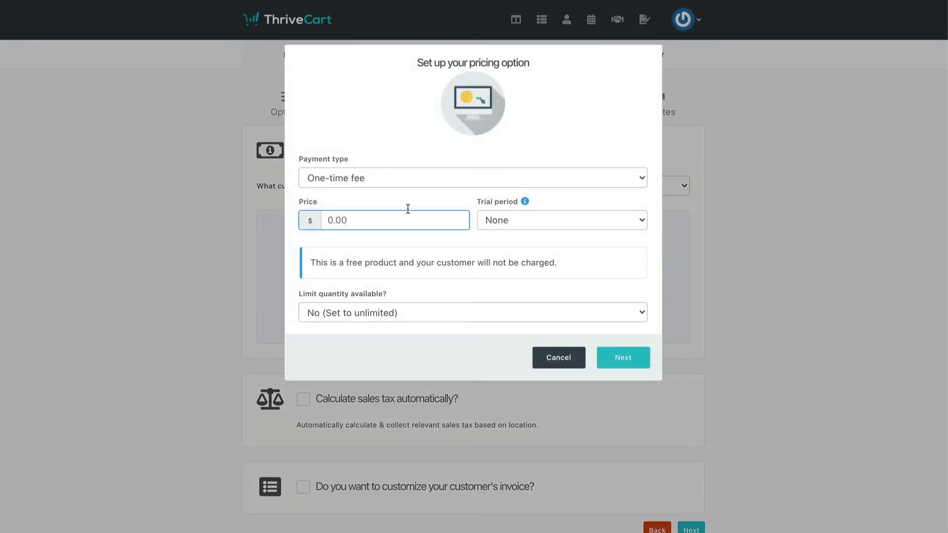
{"action": "left_click", "coordinate": [430, 185]}
{"action": "left_click", "coordinate": [422, 209]}
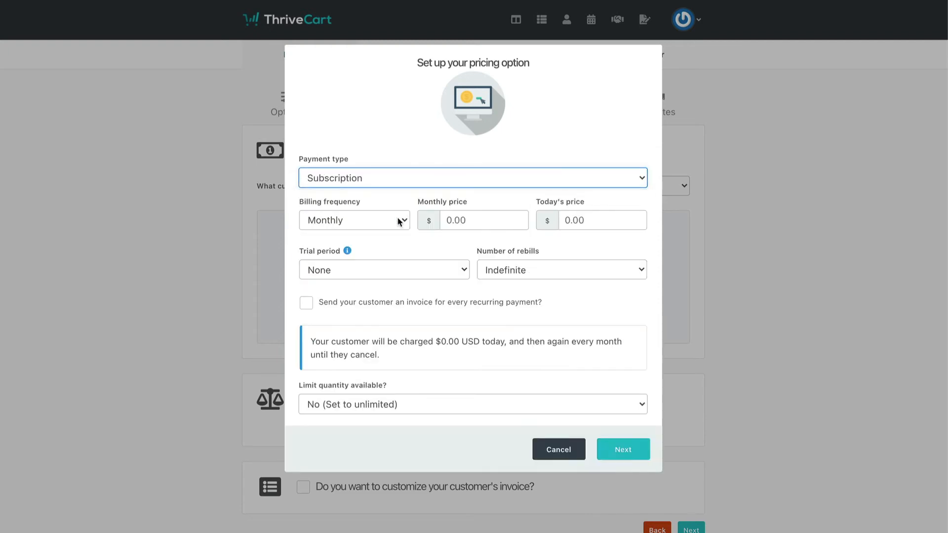
{"action": "left_click", "coordinate": [368, 219]}
{"action": "left_click", "coordinate": [465, 219]}
{"action": "left_click", "coordinate": [466, 219]}
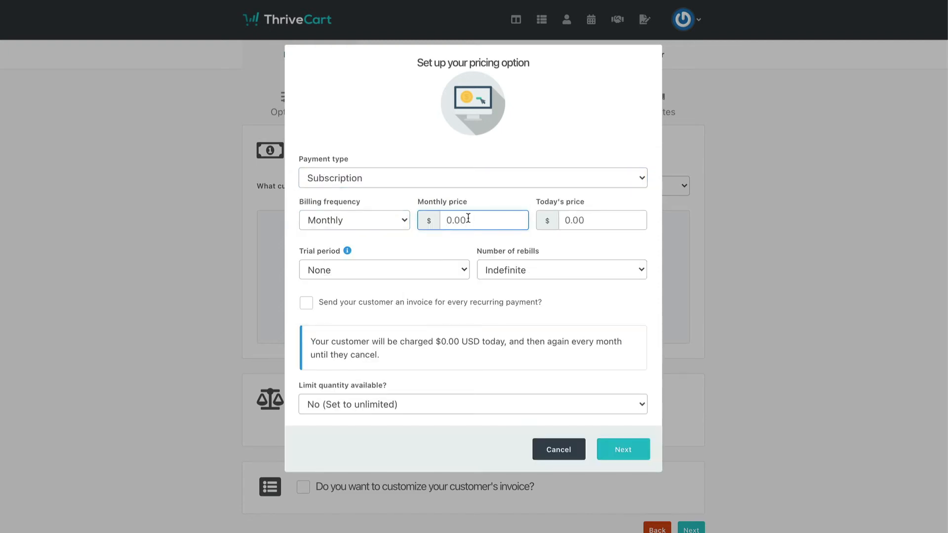
{"action": "type", "text": "10"}
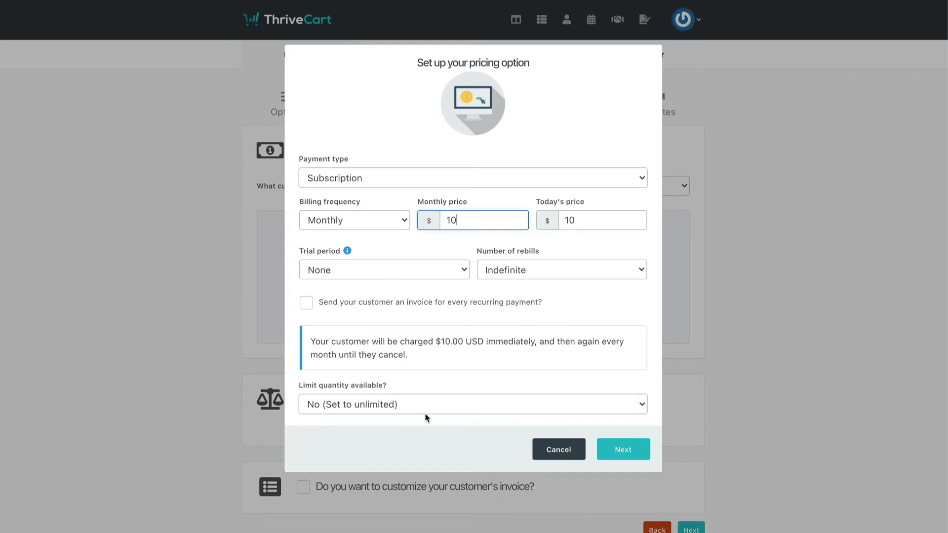
{"action": "left_click", "coordinate": [624, 450]}
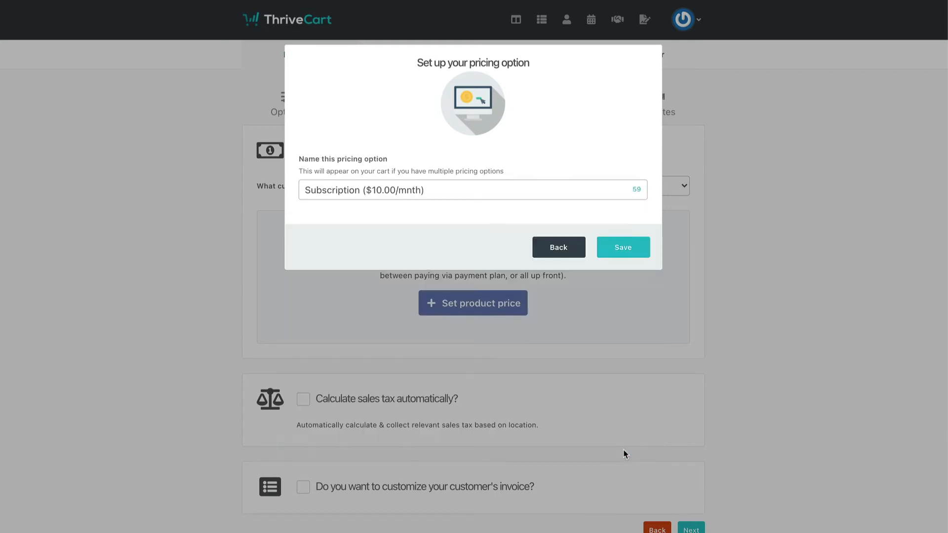
{"action": "left_click", "coordinate": [624, 248]}
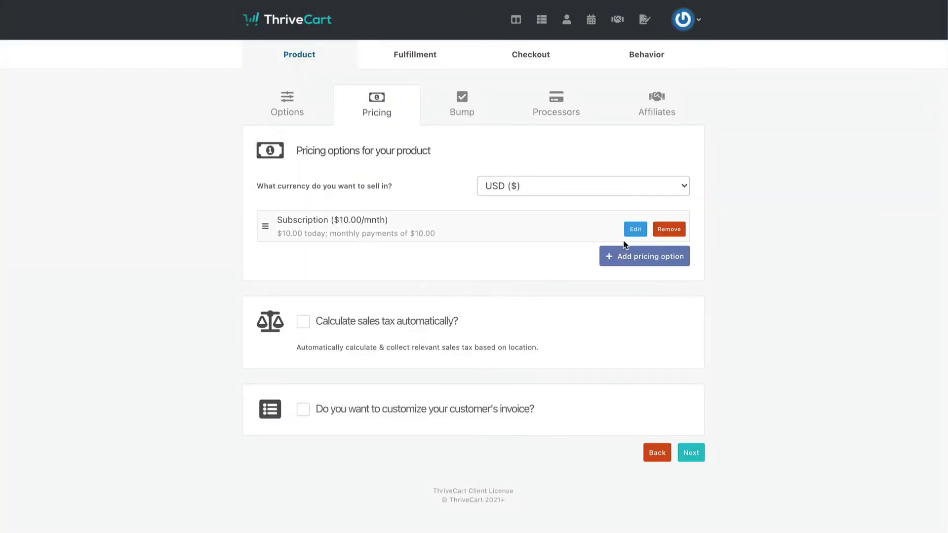
Step: Enable a digital bump offer named 'Test Bump' priced at $100 and continue
{"action": "left_click", "coordinate": [462, 97]}
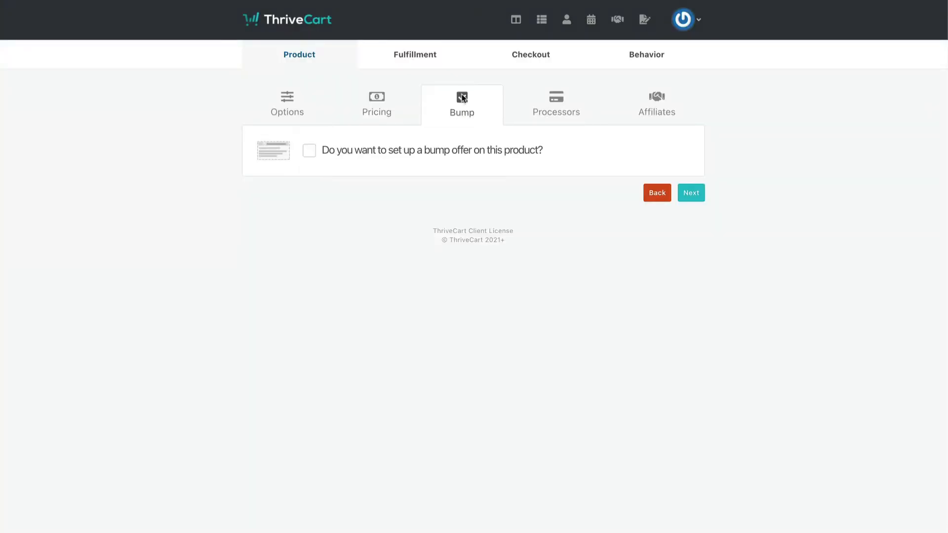
{"action": "left_click", "coordinate": [436, 149]}
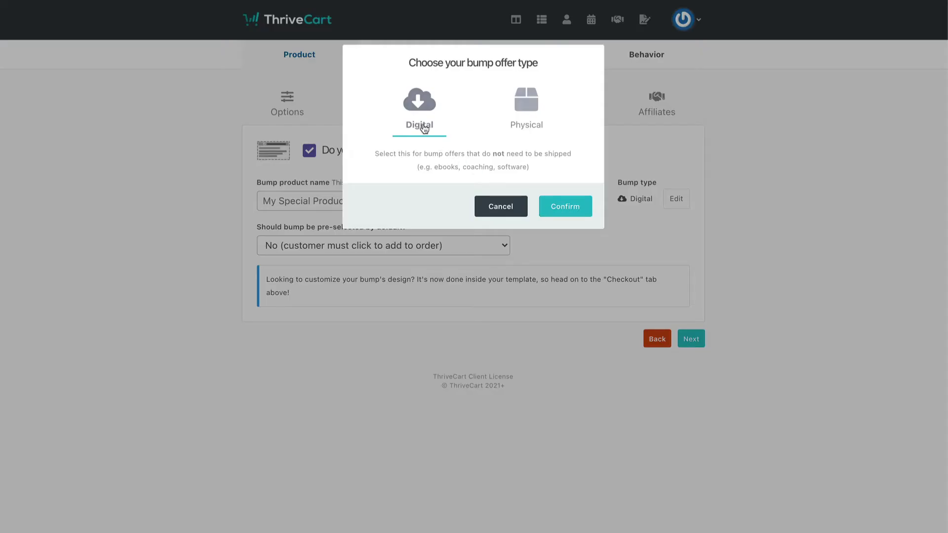
{"action": "left_click", "coordinate": [567, 207]}
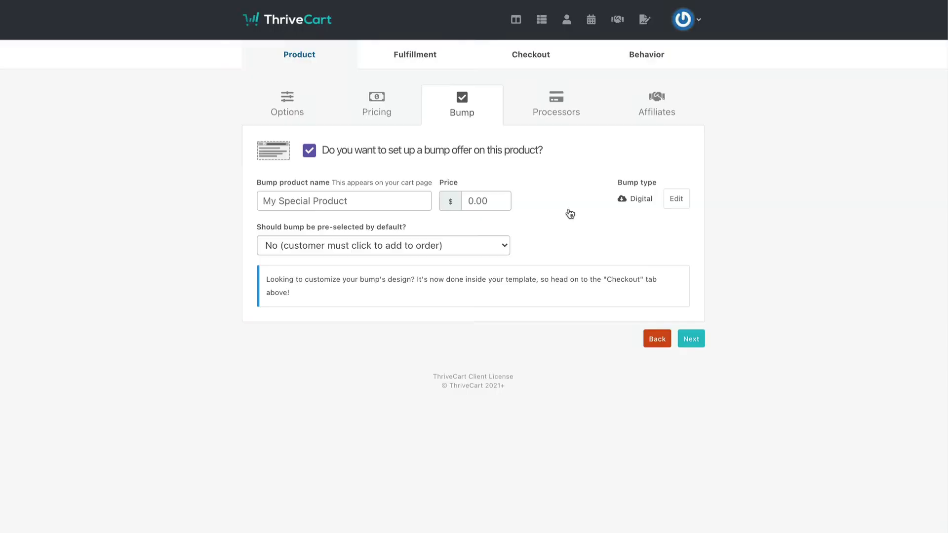
{"action": "left_click", "coordinate": [334, 202]}
{"action": "type", "text": "Test Bump"}
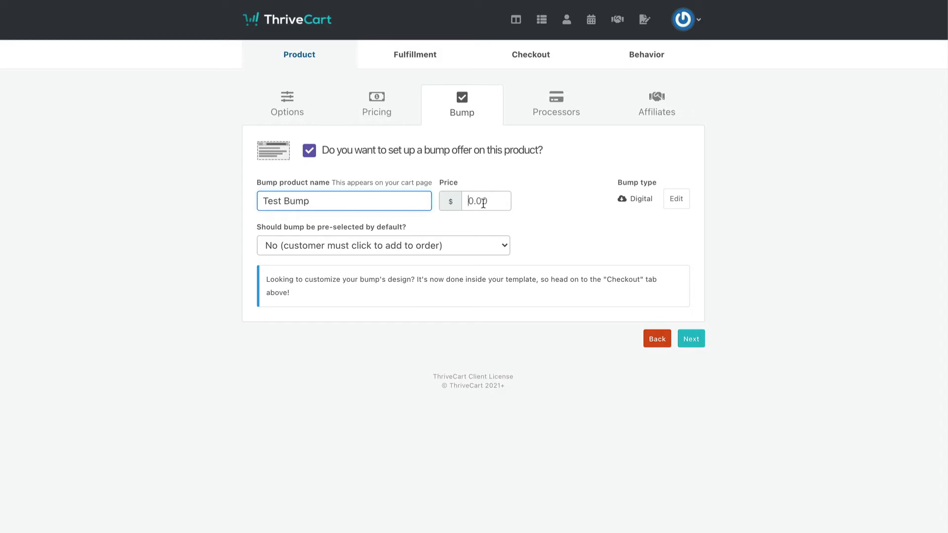
{"action": "left_click", "coordinate": [483, 204]}
{"action": "type", "text": "100"}
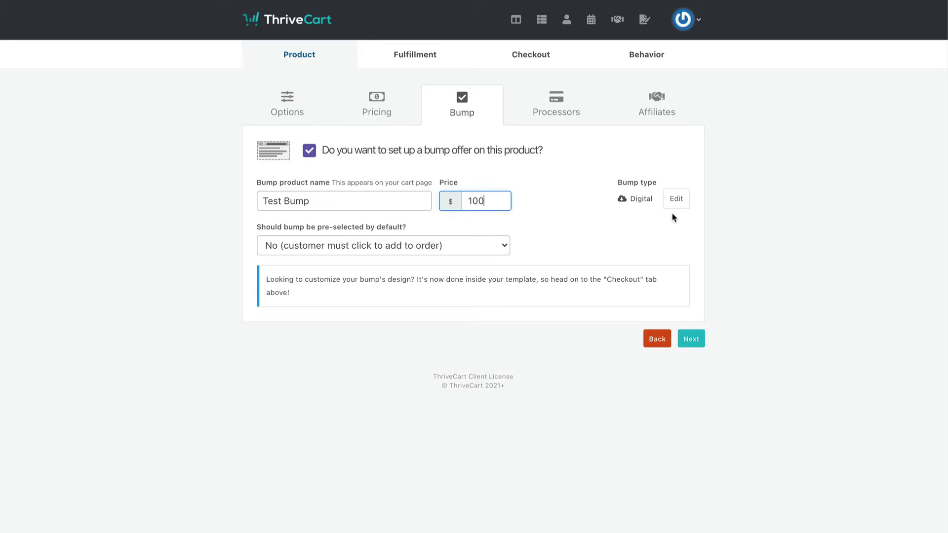
{"action": "left_click", "coordinate": [692, 339]}
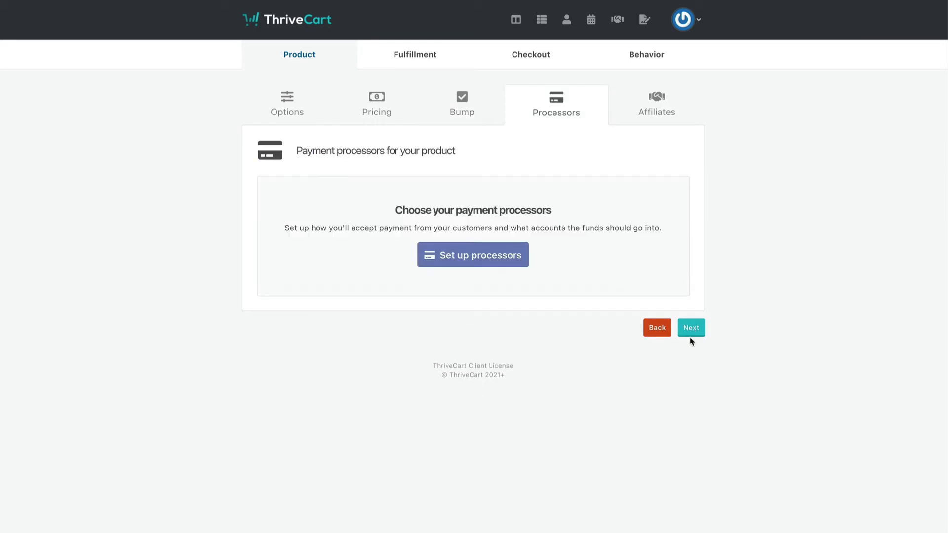
Step: Select Stripe and PayPal as payment processors, save, and continue
{"action": "left_click", "coordinate": [464, 256]}
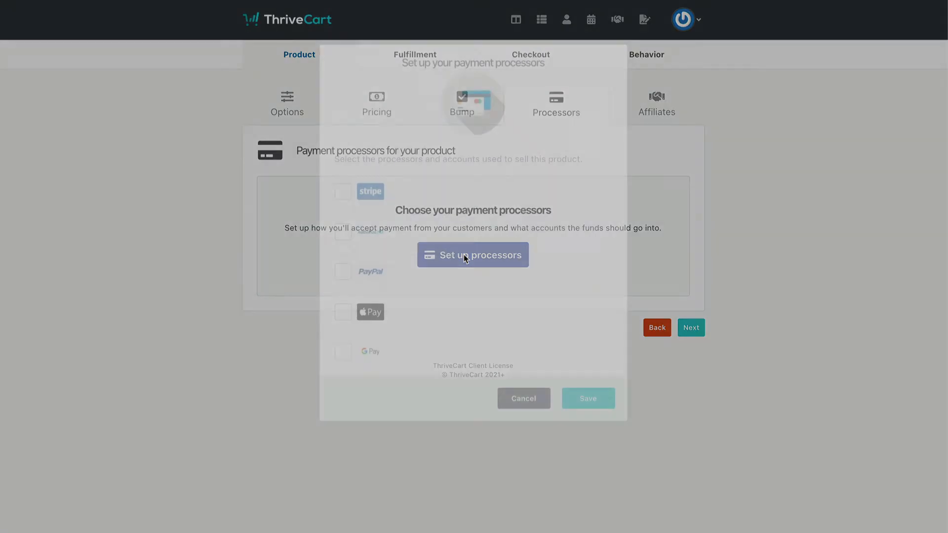
{"action": "left_click", "coordinate": [355, 194]}
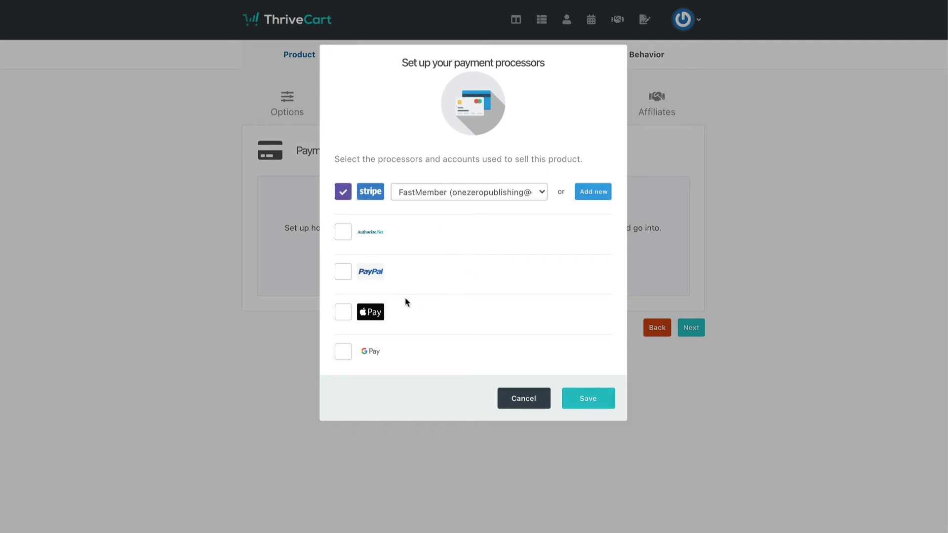
{"action": "left_click", "coordinate": [343, 274]}
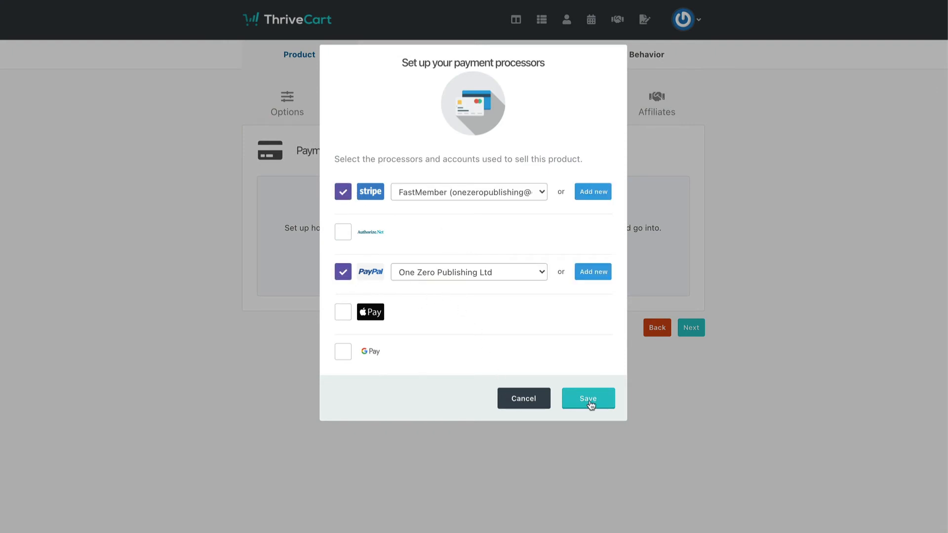
{"action": "left_click", "coordinate": [589, 400]}
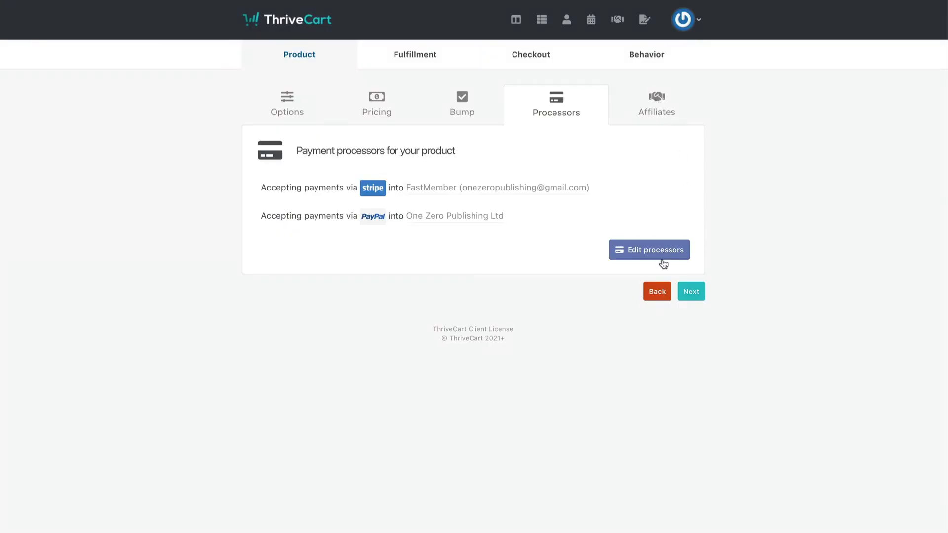
{"action": "left_click", "coordinate": [692, 291]}
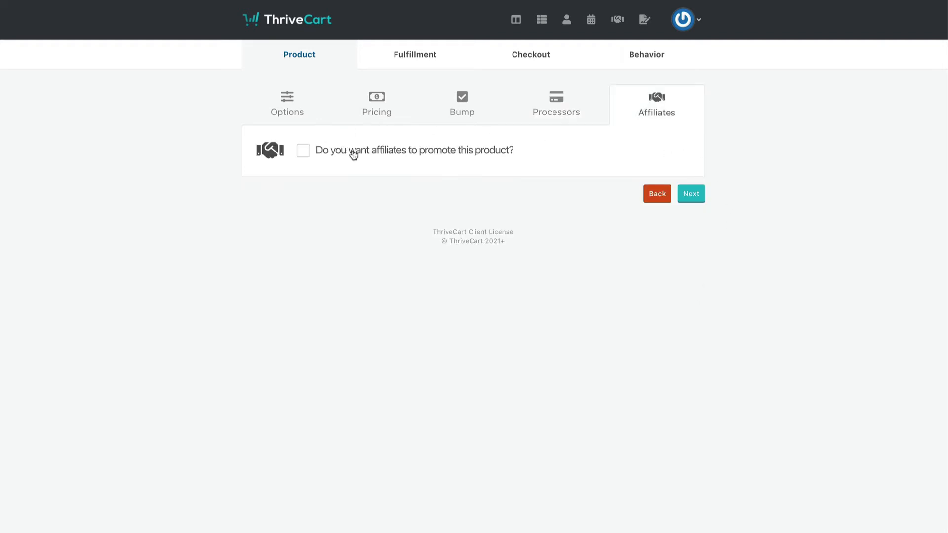
{"action": "left_click", "coordinate": [690, 195]}
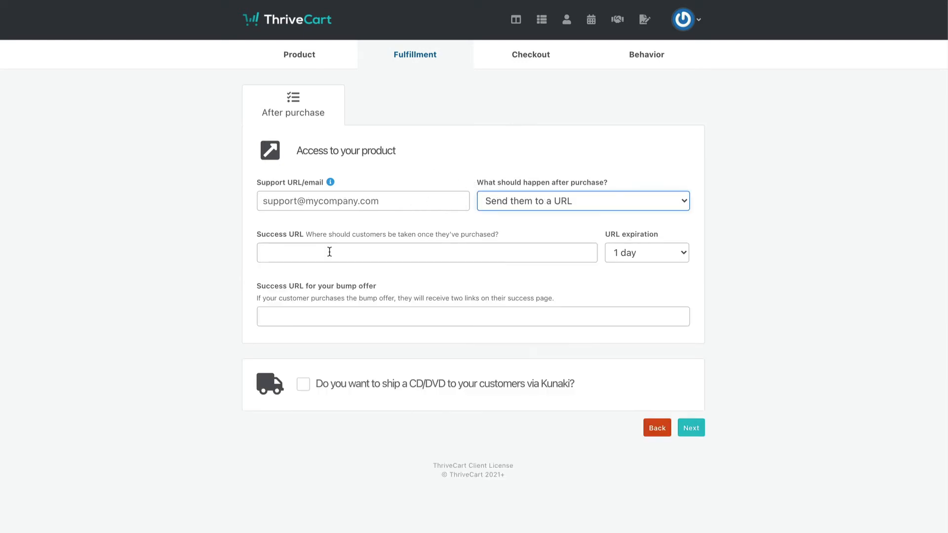
{"action": "left_click", "coordinate": [329, 252]}
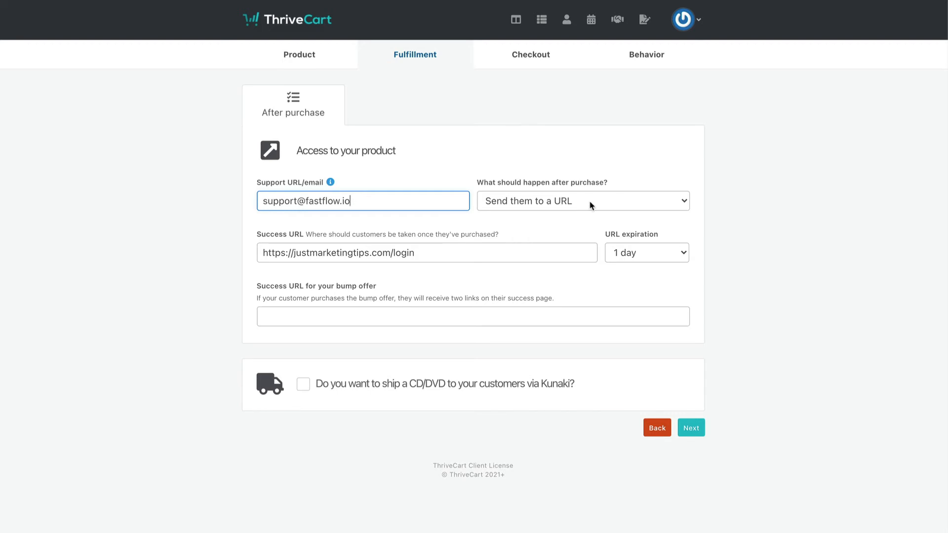
{"action": "left_click", "coordinate": [441, 313]}
{"action": "type", "text": "https://justmarketingtips.com/login"}
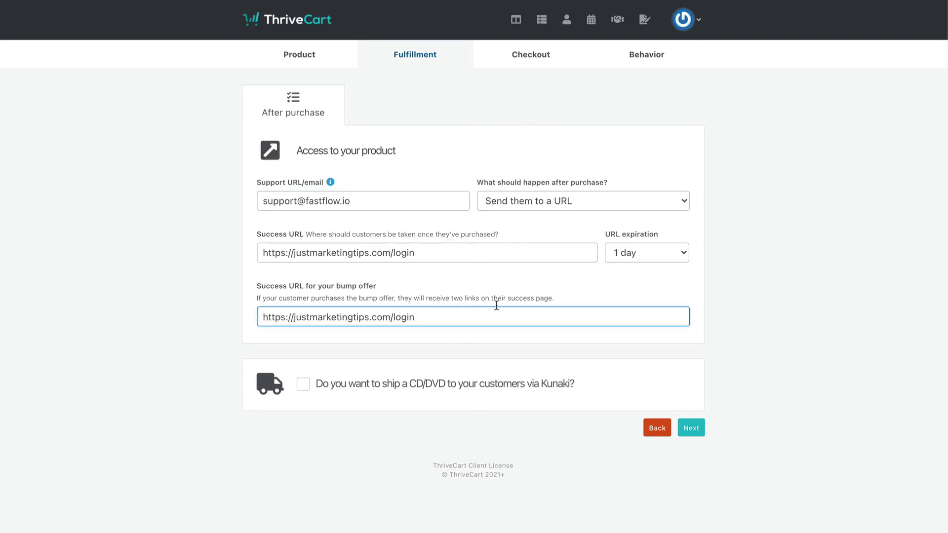
{"action": "left_click", "coordinate": [691, 428]}
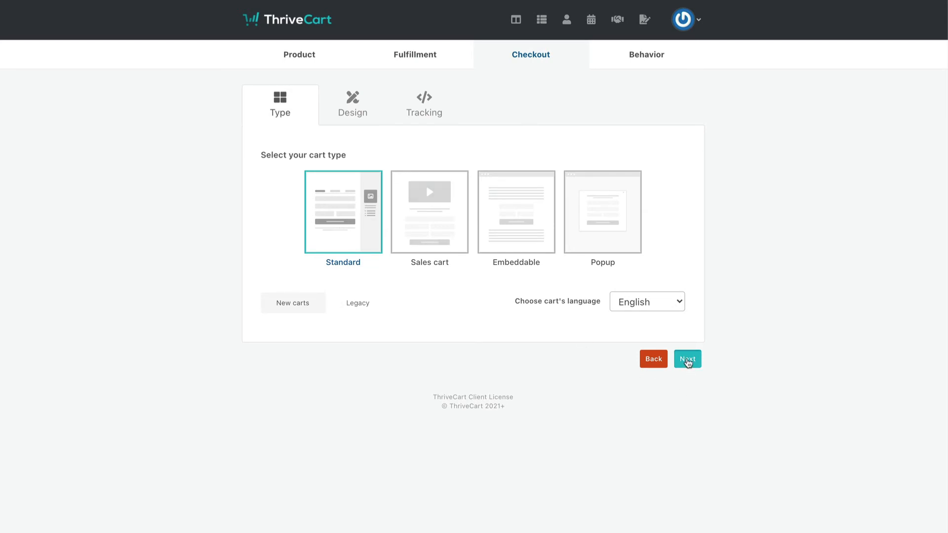
Step: Keep default Design, Tracking and Behavior settings and save Test Product to get its checkout URL
{"action": "left_click", "coordinate": [687, 361]}
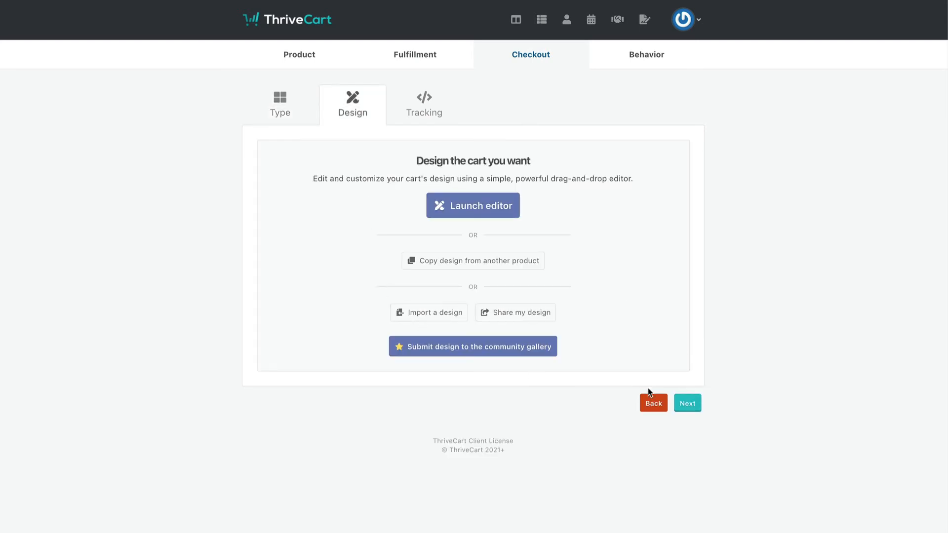
{"action": "left_click", "coordinate": [687, 403]}
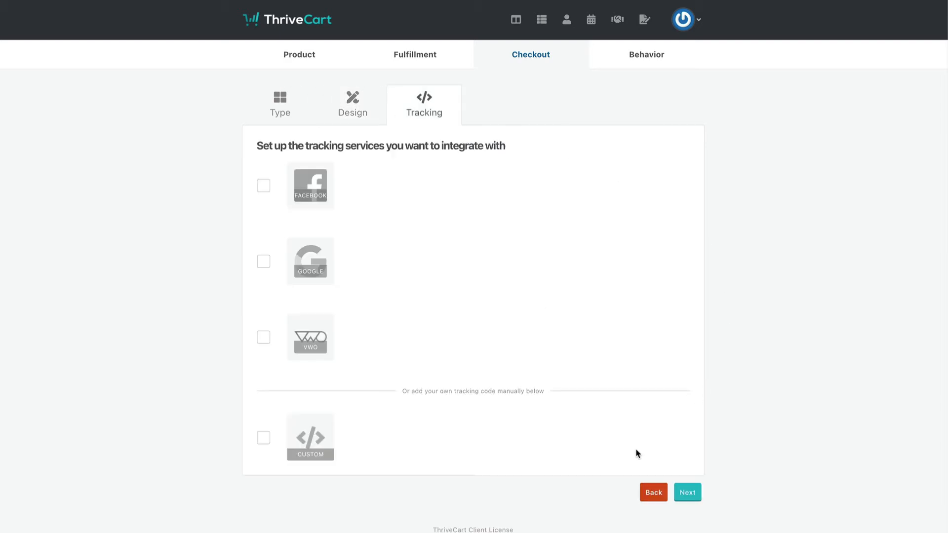
{"action": "left_click", "coordinate": [688, 493]}
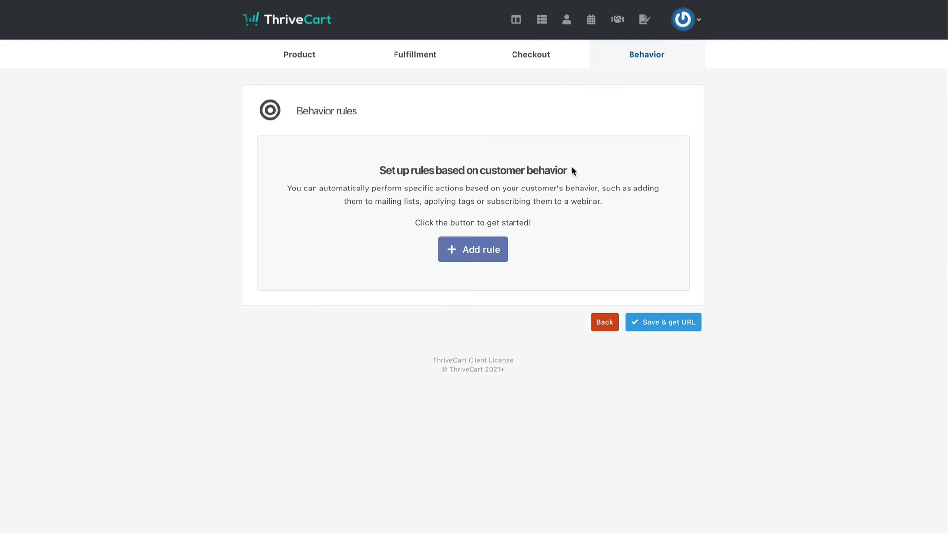
{"action": "left_click", "coordinate": [660, 327]}
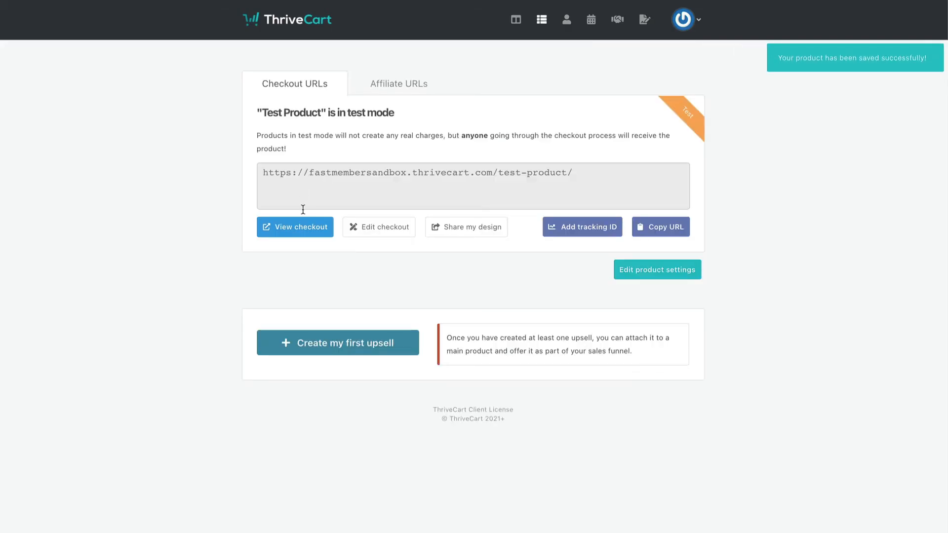
Step: Select and copy Test Product's checkout URL
{"action": "left_click", "coordinate": [300, 171]}
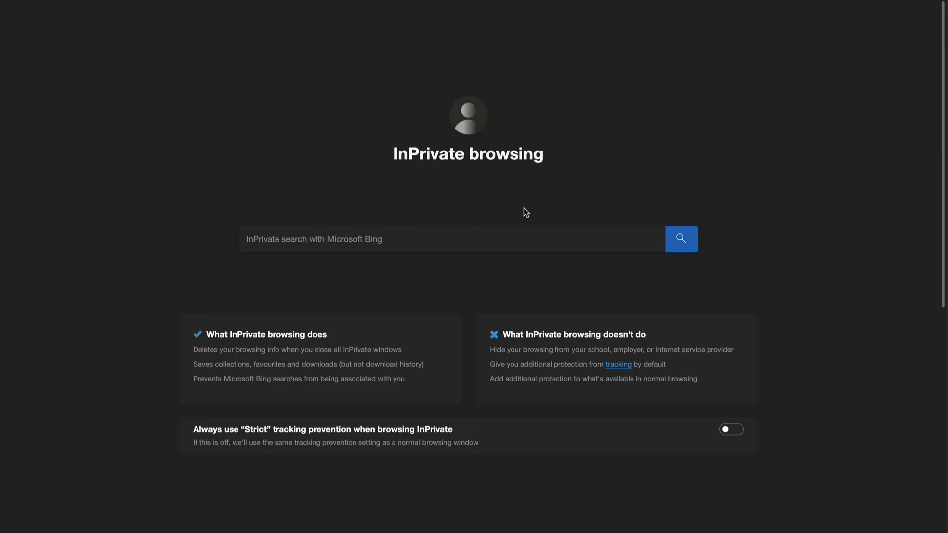
{"action": "key", "text": "Return"}
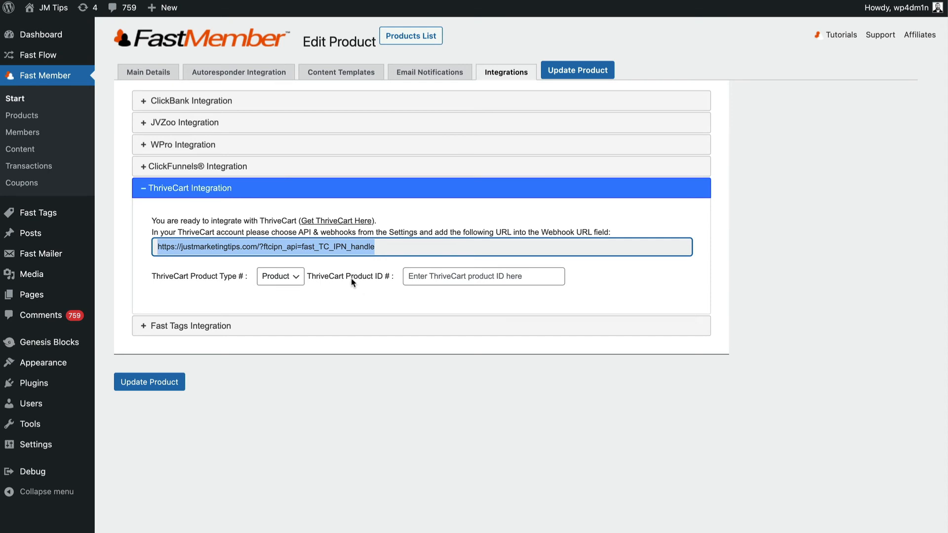
Step: Place the cursor in FastMember's ThriveCart Product ID field
{"action": "left_click", "coordinate": [435, 276]}
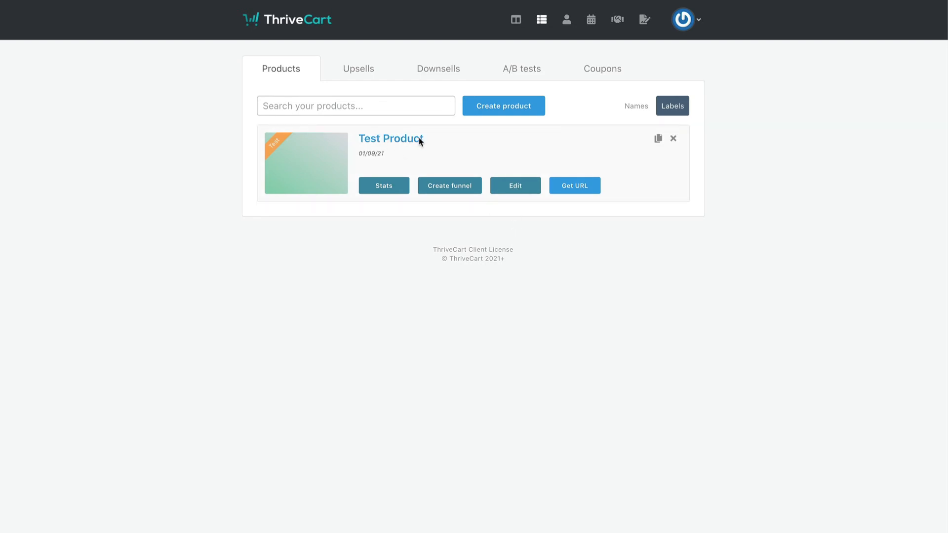
Step: Open Test Product's editor and read its product ID 6 from the address bar
{"action": "left_click", "coordinate": [516, 184]}
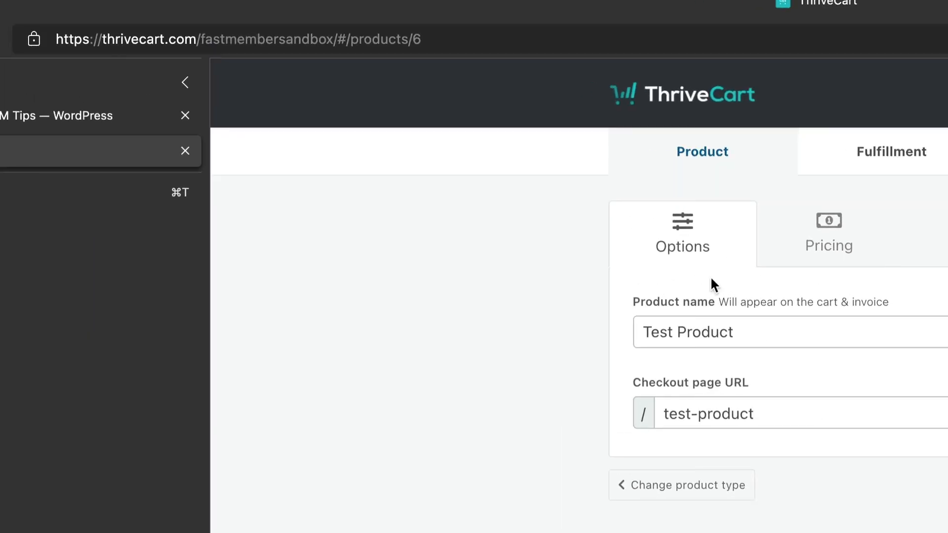
{"action": "left_click", "coordinate": [431, 39]}
{"action": "left_click", "coordinate": [430, 40]}
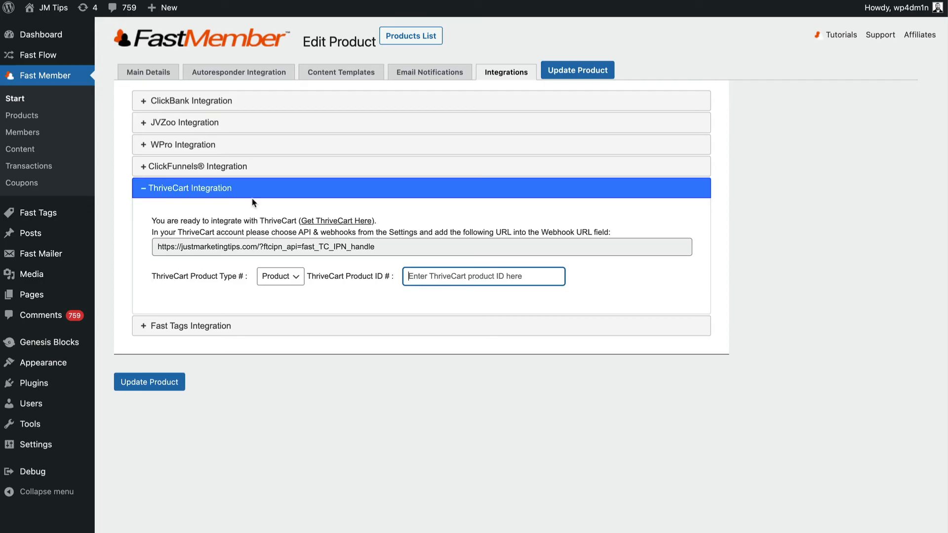
Step: Link the Sub product to ThriveCart product ID 6 and save it
{"action": "type", "text": "6"}
{"action": "left_click", "coordinate": [144, 384]}
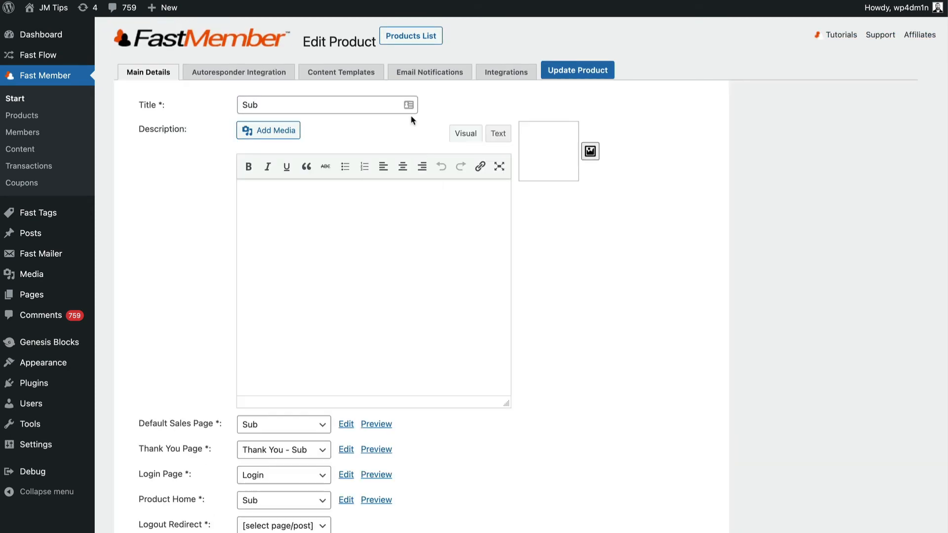
{"action": "left_click", "coordinate": [390, 41]}
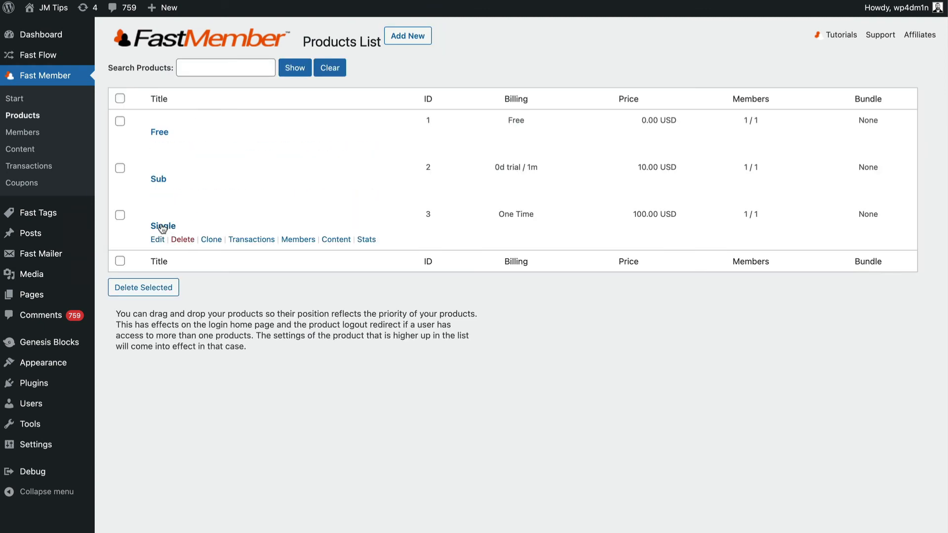
Step: Link the Single product to ThriveCart product ID 6 as a Bump and save it
{"action": "left_click", "coordinate": [163, 226]}
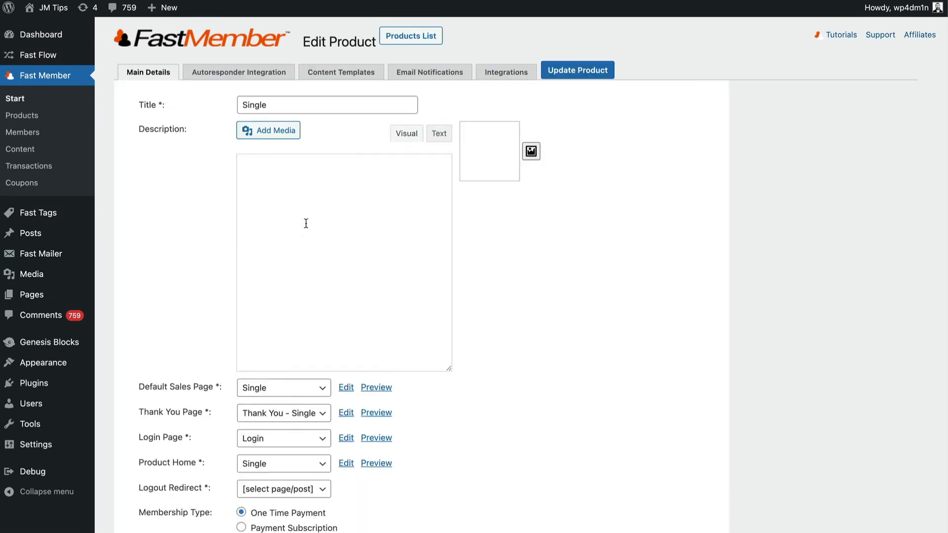
{"action": "left_click", "coordinate": [511, 75]}
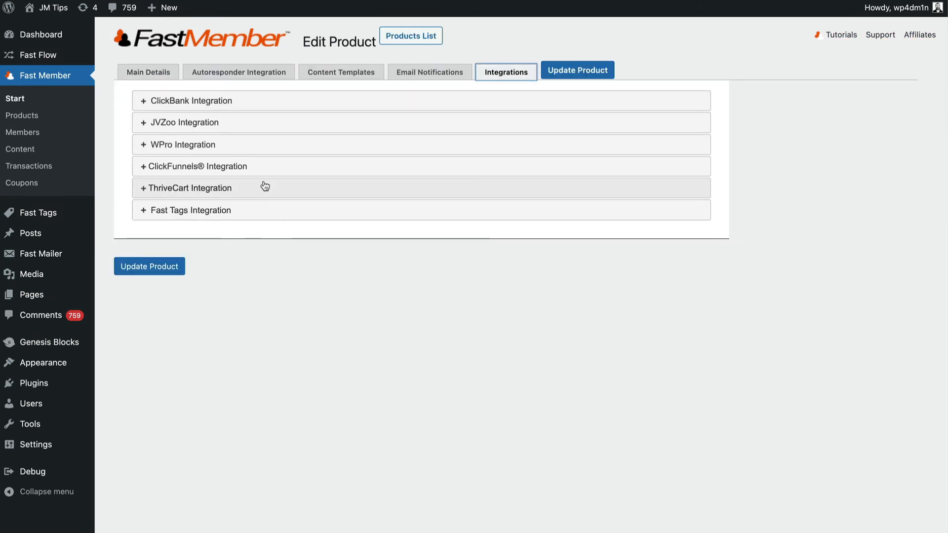
{"action": "left_click", "coordinate": [265, 188]}
{"action": "type", "text": "6"}
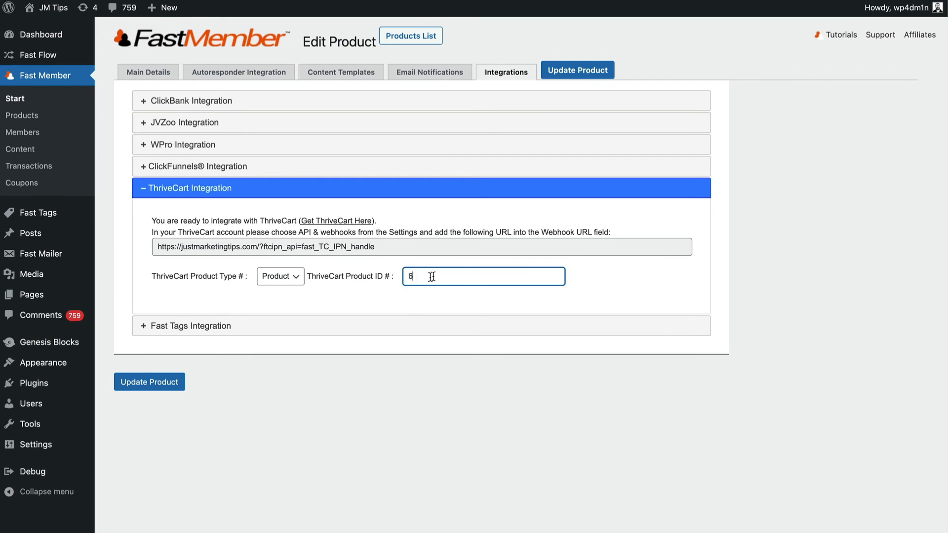
{"action": "left_click", "coordinate": [279, 276]}
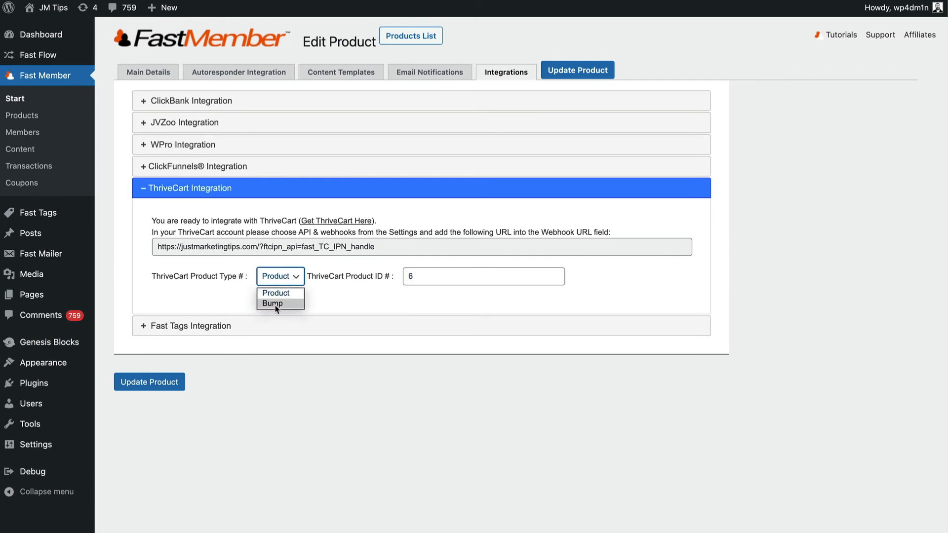
{"action": "left_click", "coordinate": [272, 303]}
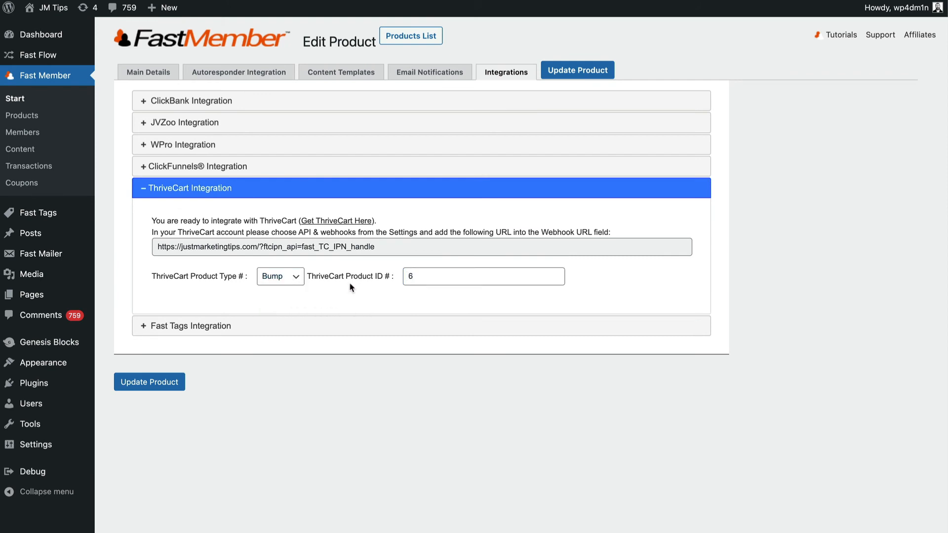
{"action": "left_click", "coordinate": [425, 278]}
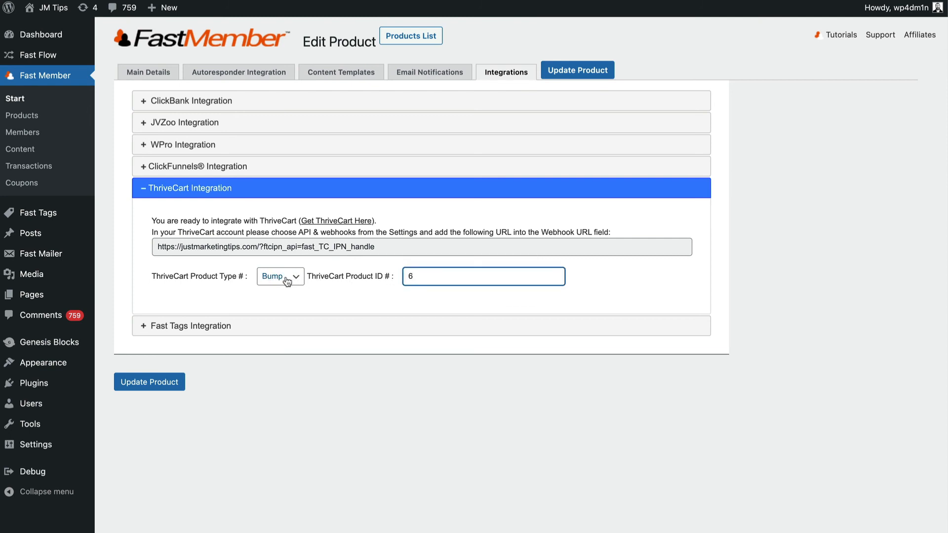
{"action": "left_click", "coordinate": [568, 73]}
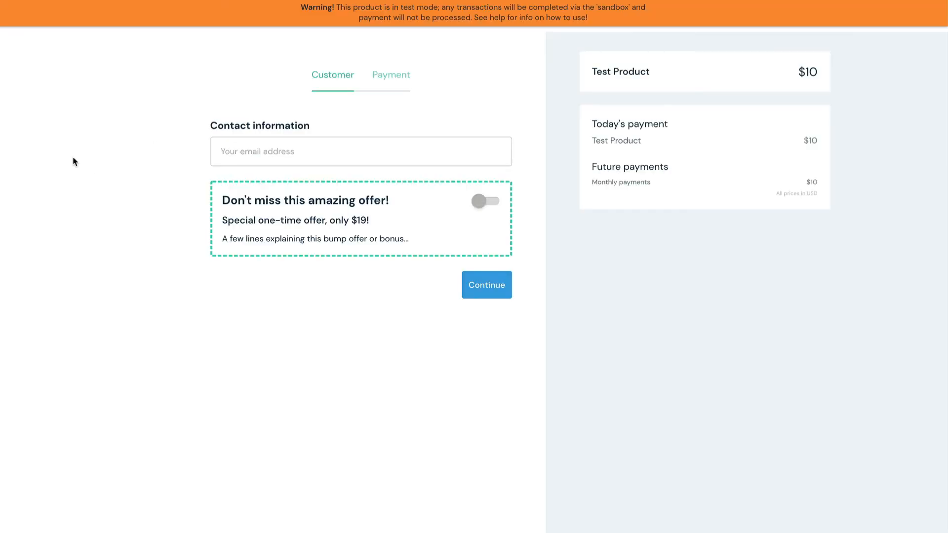
Step: Enter the customer's e-mail and add the bump offer, bringing the total to $110
{"action": "left_click", "coordinate": [273, 150]}
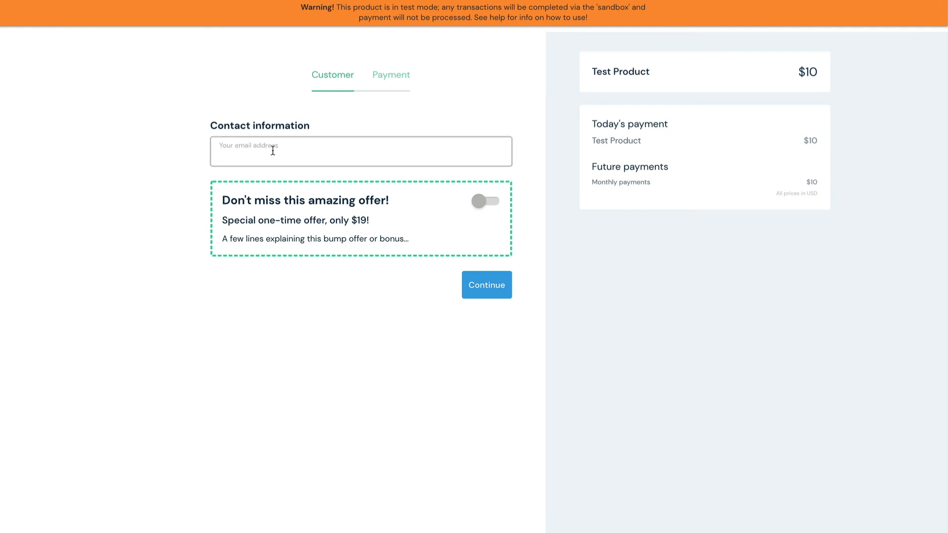
{"action": "key", "text": "BackSpace"}
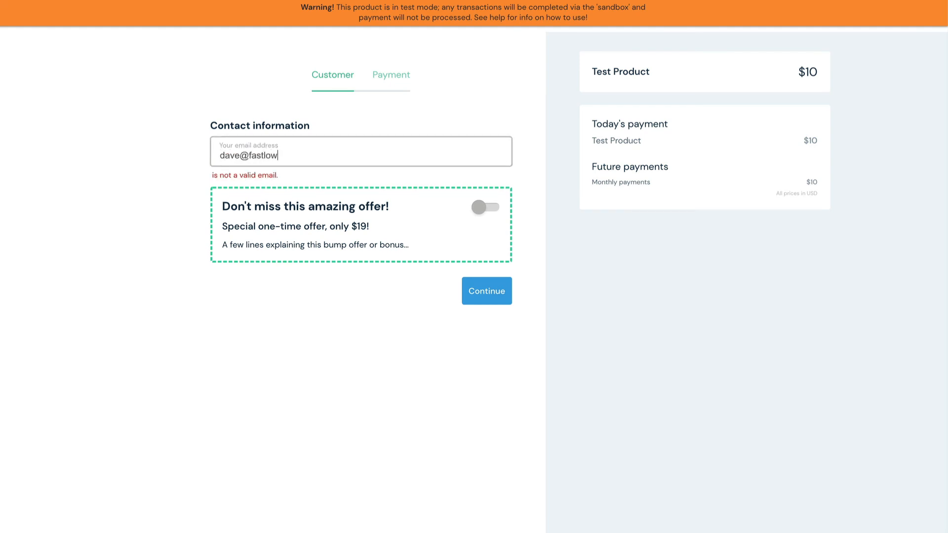
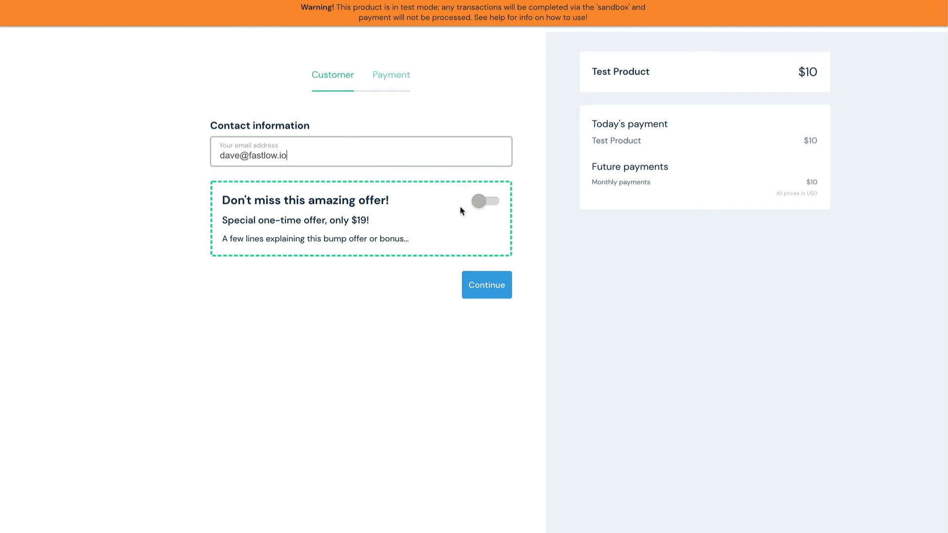
{"action": "left_click", "coordinate": [492, 202]}
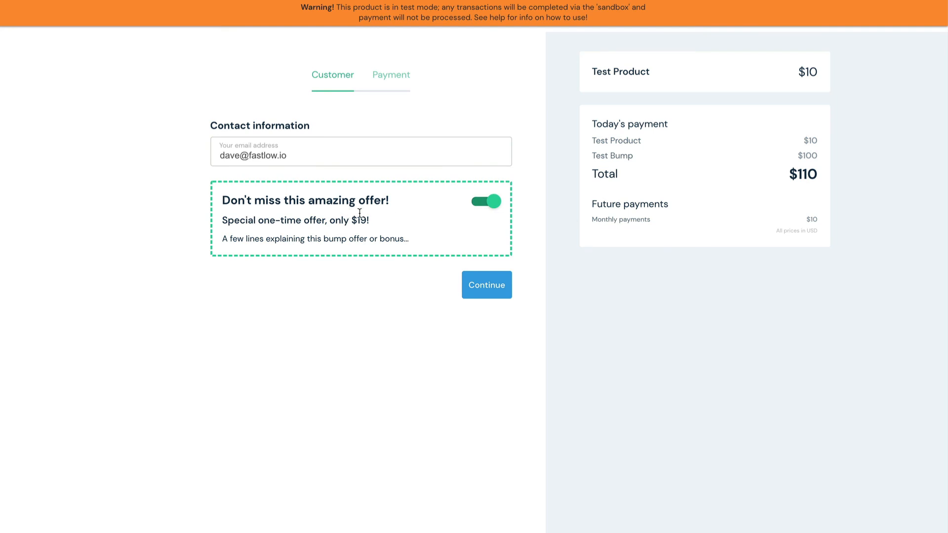
{"action": "left_click_drag", "start_coordinate": [222, 220], "coordinate": [375, 227]}
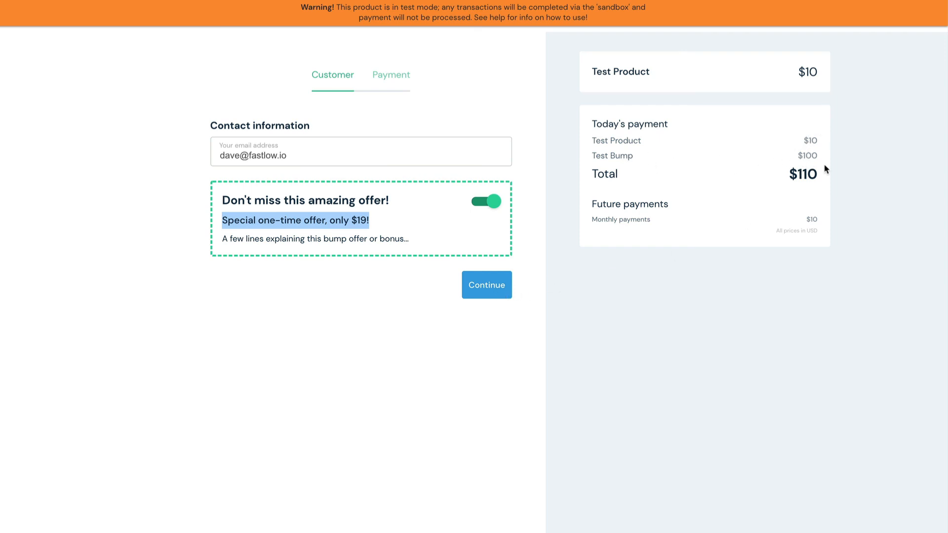
{"action": "left_click", "coordinate": [491, 289]}
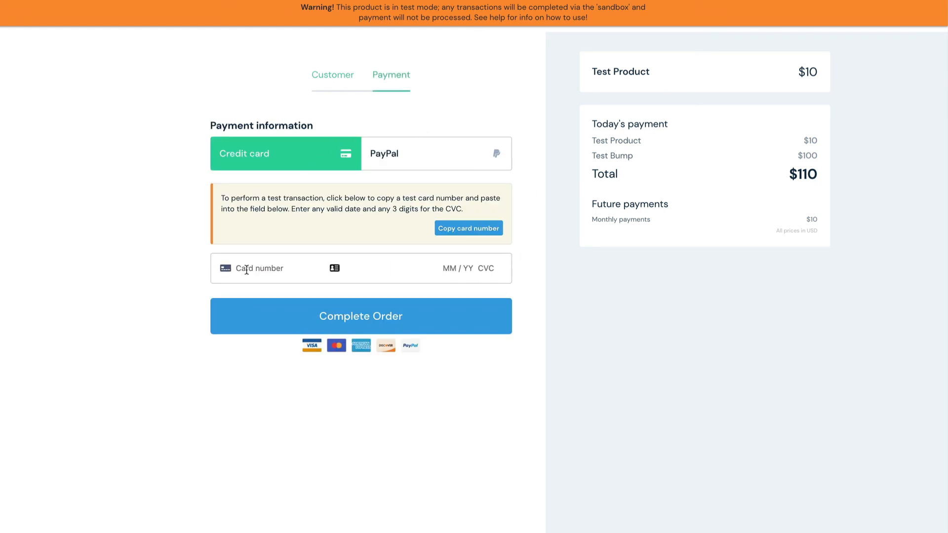
Step: Pay with the sandbox test card, expiry and CVC, and complete the order
{"action": "left_click", "coordinate": [446, 230]}
{"action": "left_click", "coordinate": [260, 267]}
{"action": "key", "text": "ctrl+v"}
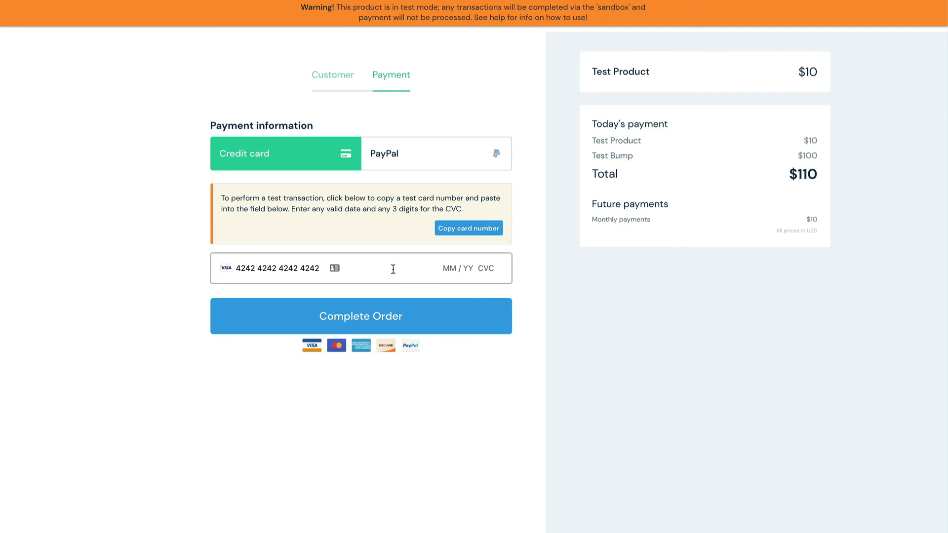
{"action": "left_click", "coordinate": [436, 268]}
{"action": "type", "text": "0222222"}
{"action": "left_click", "coordinate": [428, 332]}
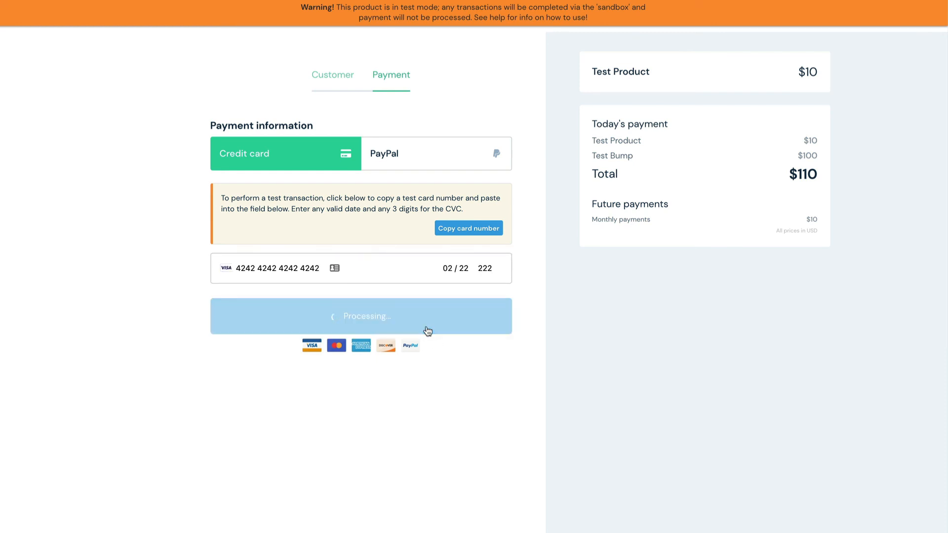